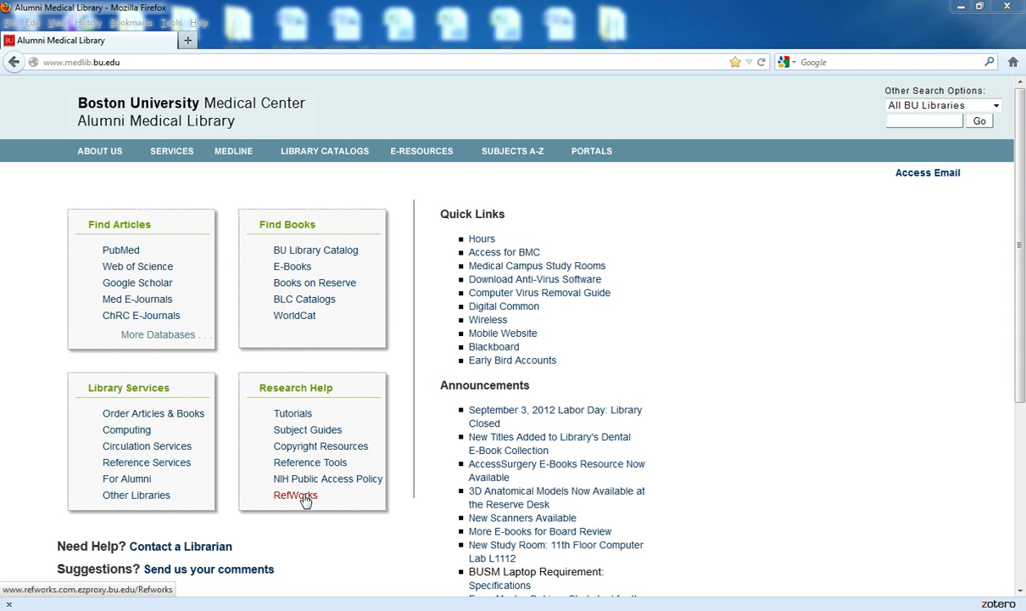
- Replace the current address with zotero.org and load the Zotero home page
left_click(486, 63)
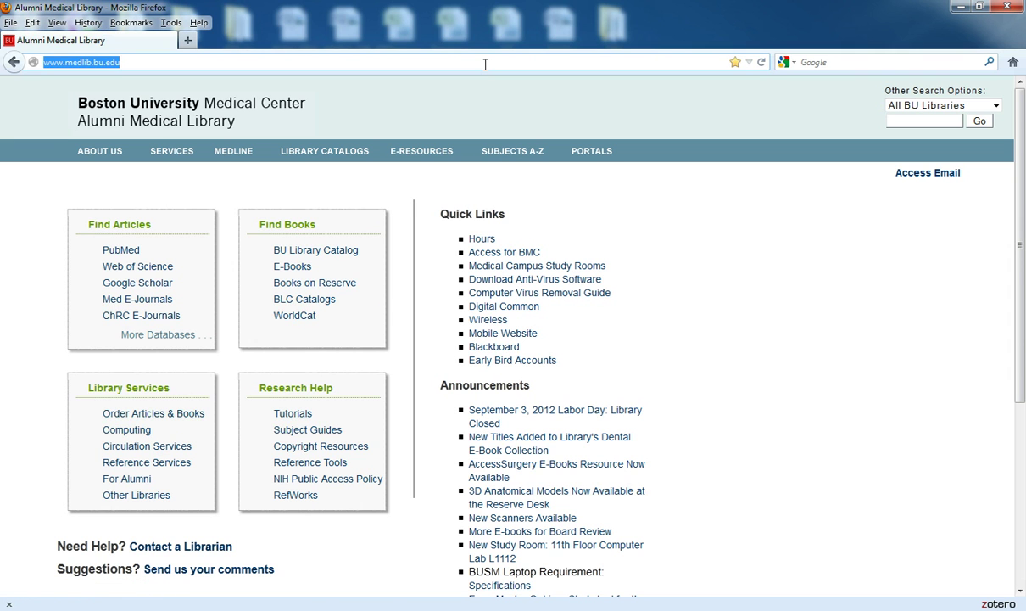
key("BackSpace")
type("z")
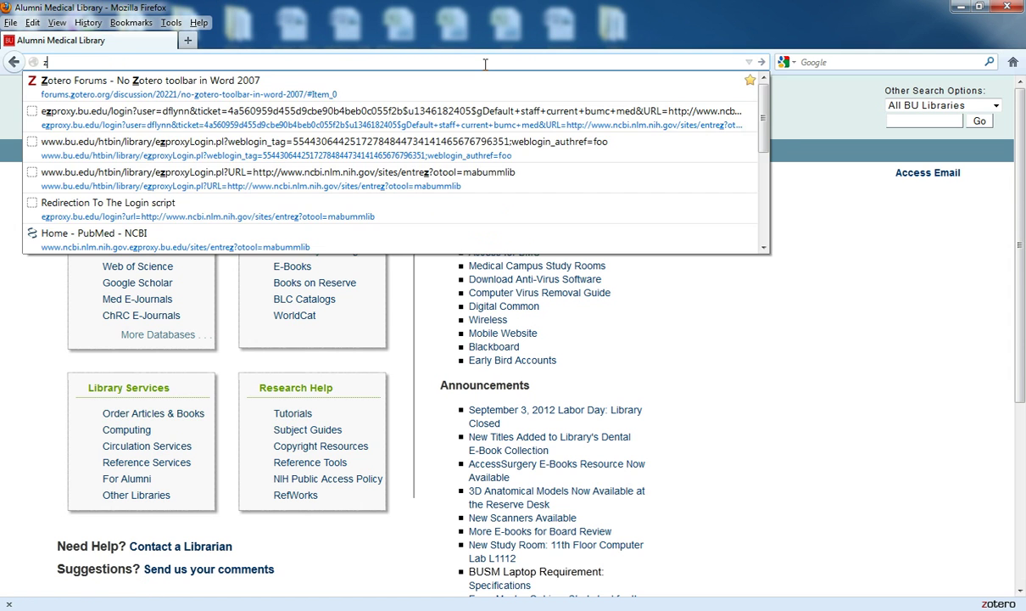
type("otero.org")
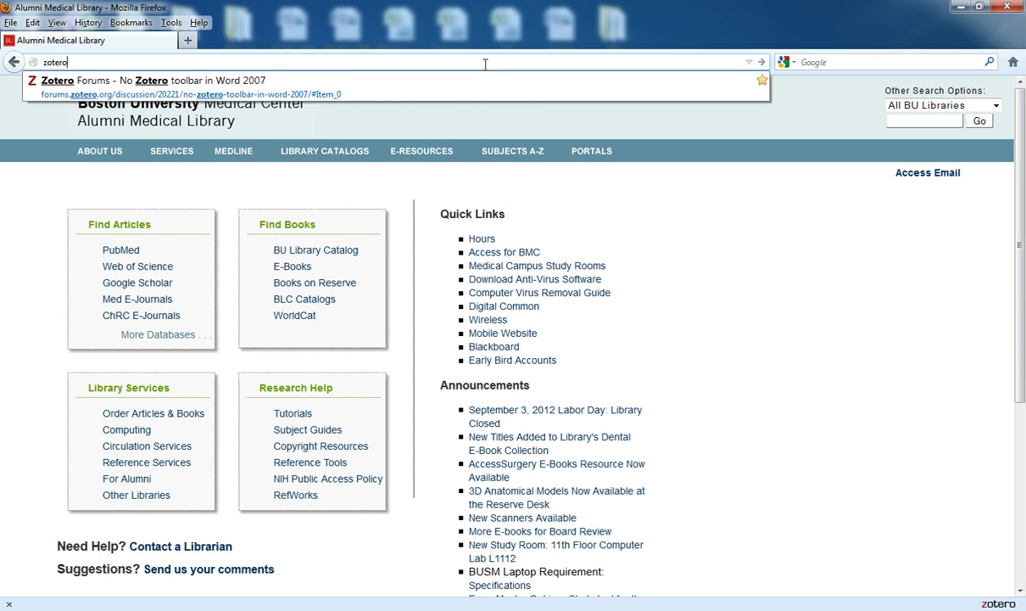
key("Return")
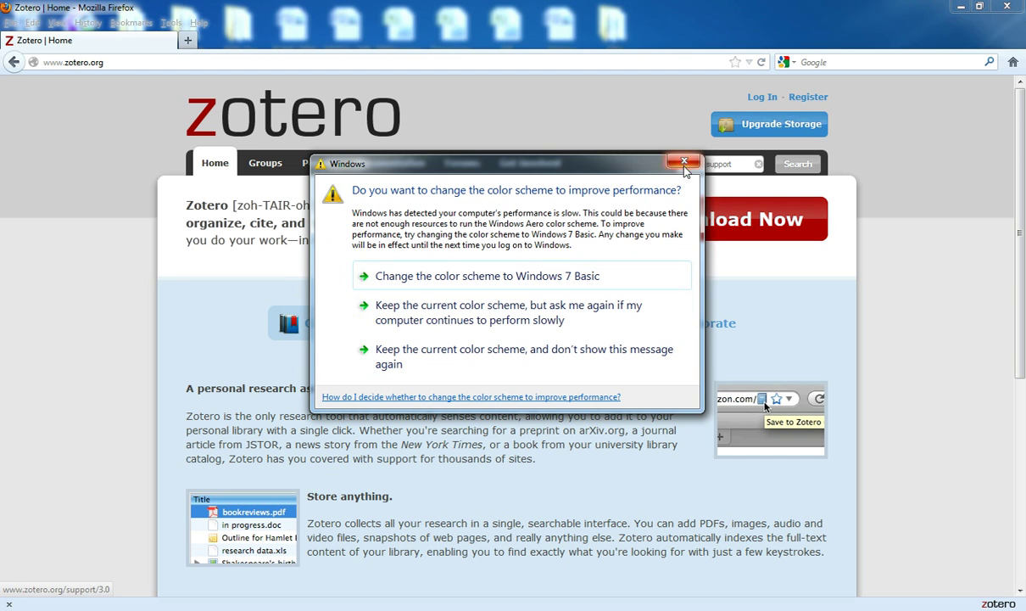
- Dismiss the colour-scheme prompt and open the Zotero 3.0 page's Downloads section
left_click(685, 162)
left_click(755, 224)
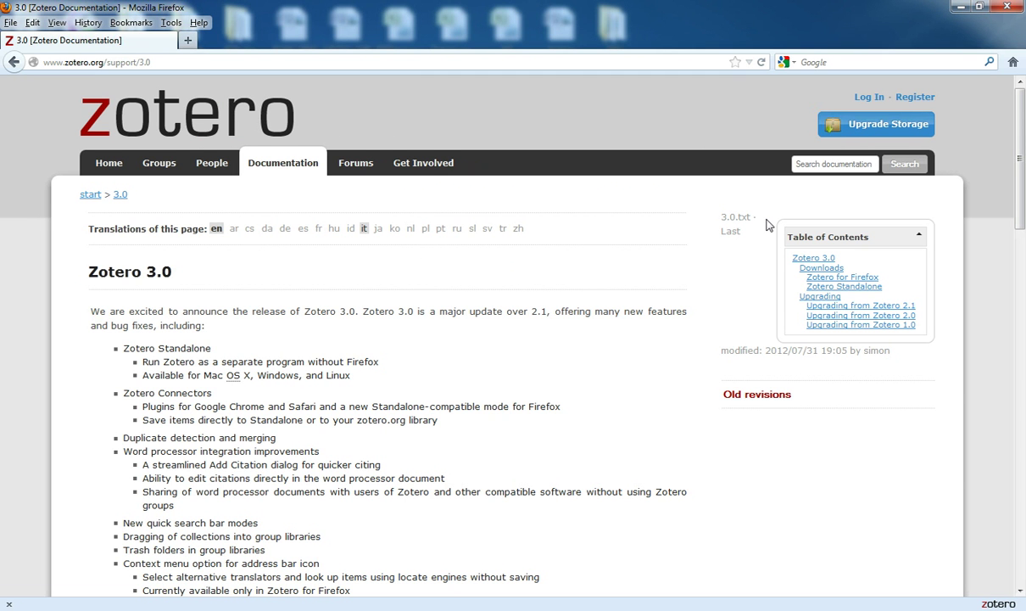
scroll(687, 289, "down", 5)
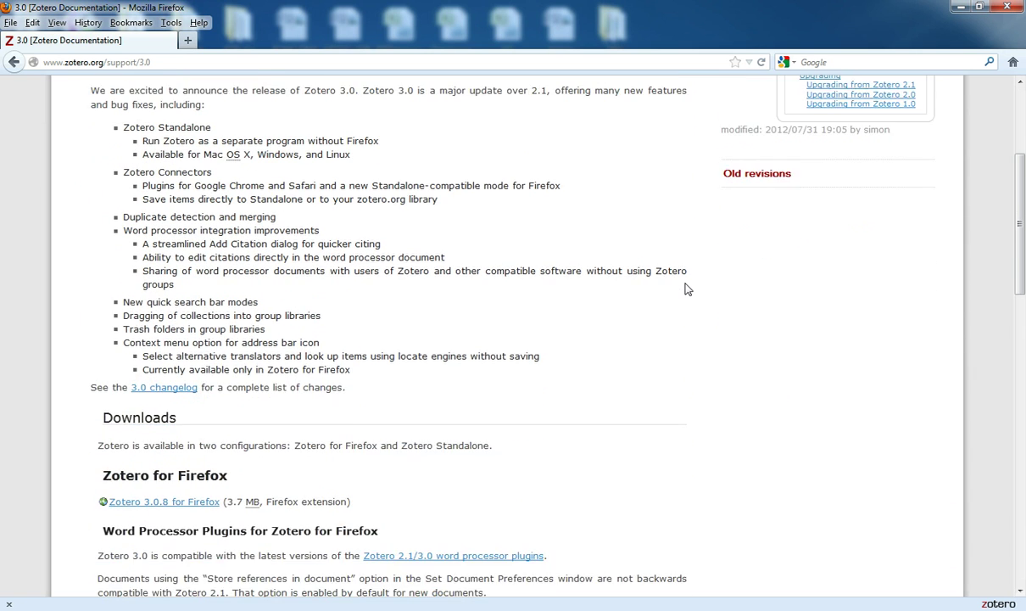
scroll(687, 289, "down", 3)
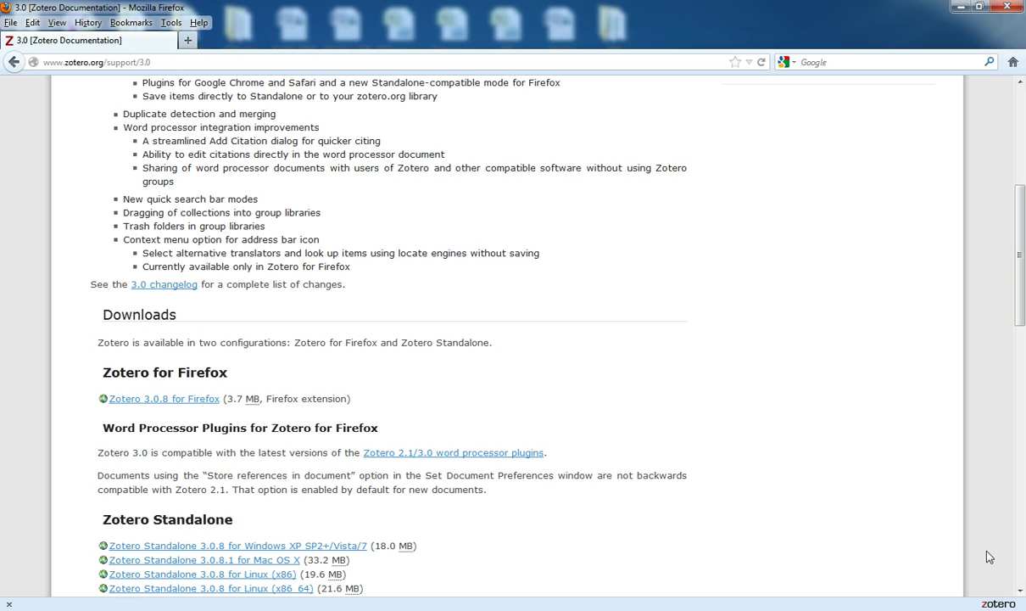
- Open the Zotero pane from the status bar and resize it to browse My Library
left_click(998, 603)
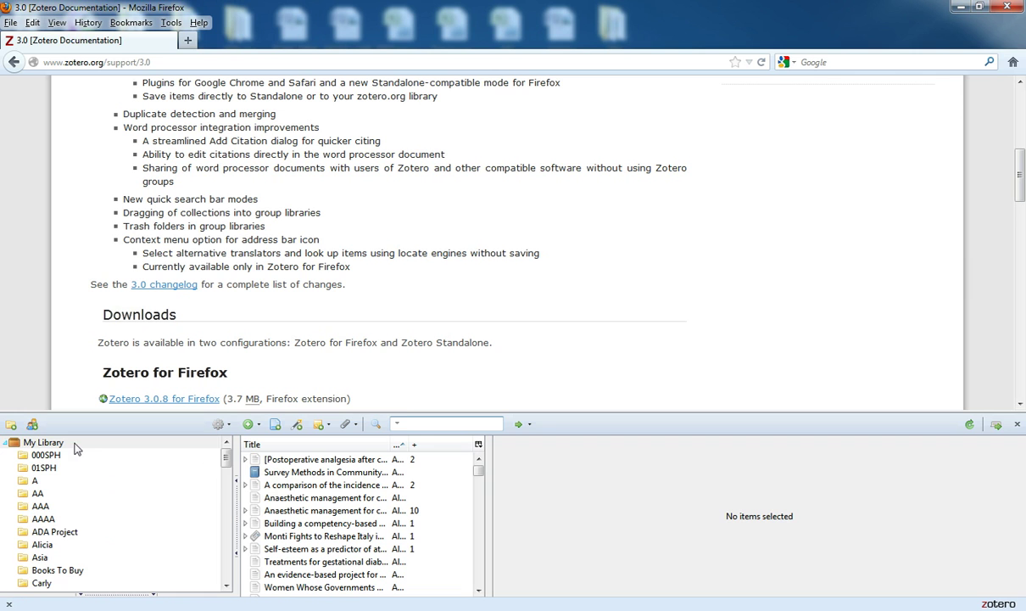
left_click_drag(228, 481, 227, 567)
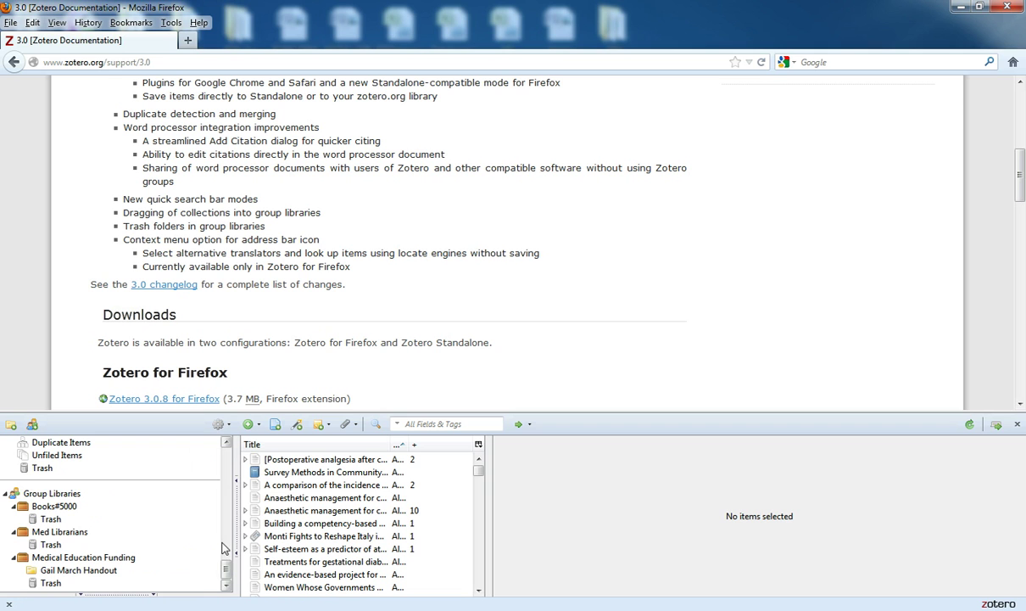
left_click_drag(225, 552, 233, 445)
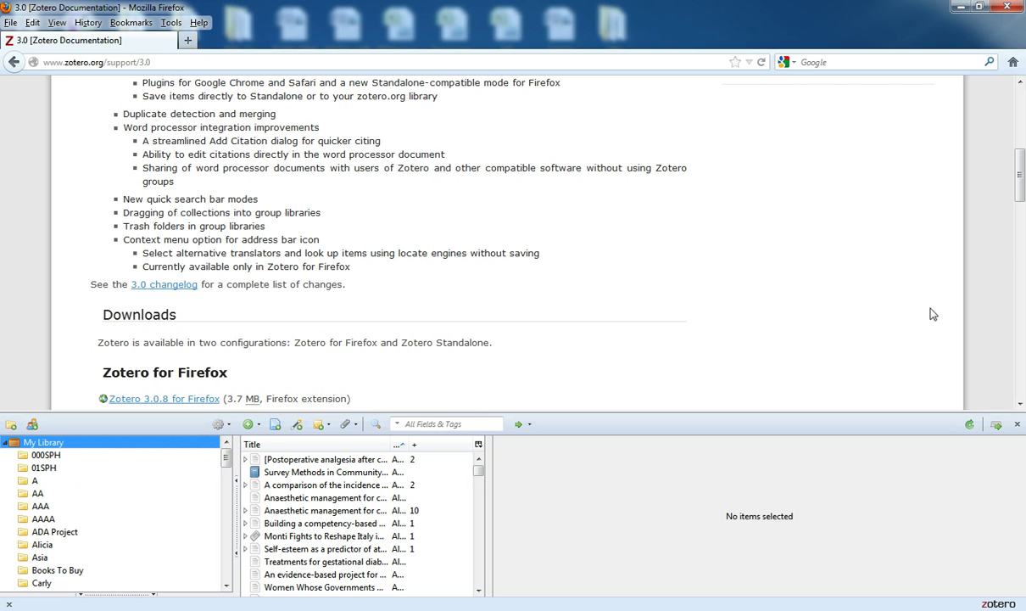
left_click_drag(1022, 193, 1023, 131)
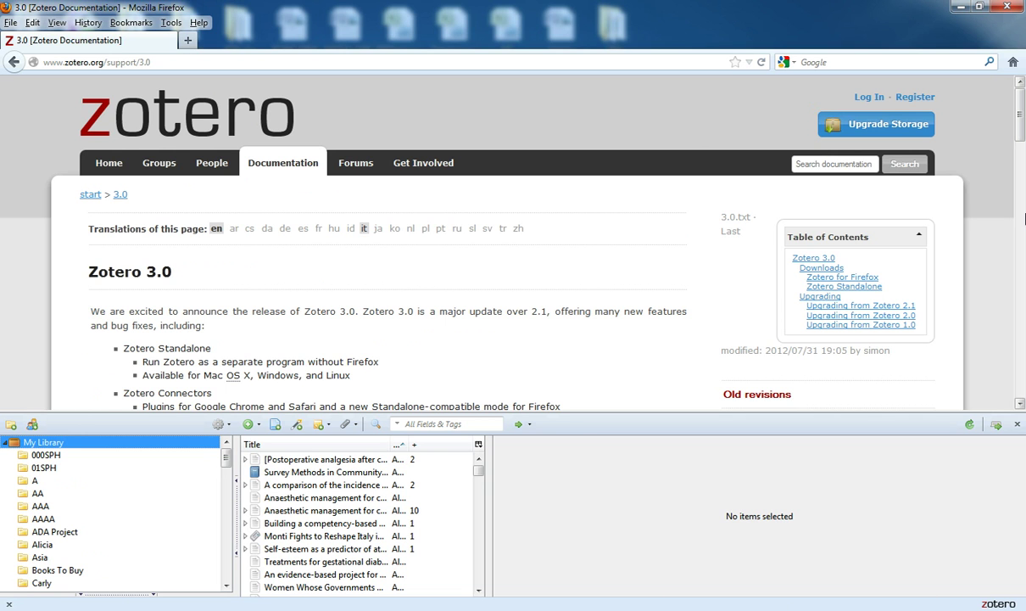
- Return to the BU library home page and open MEDLINE > PubMed
left_click(1013, 63)
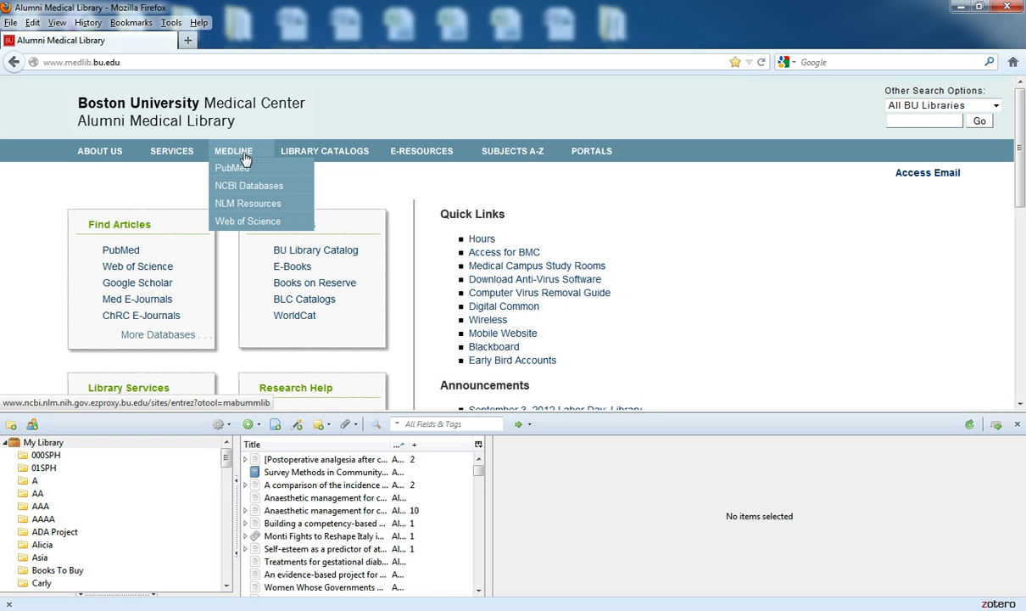
left_click(244, 160)
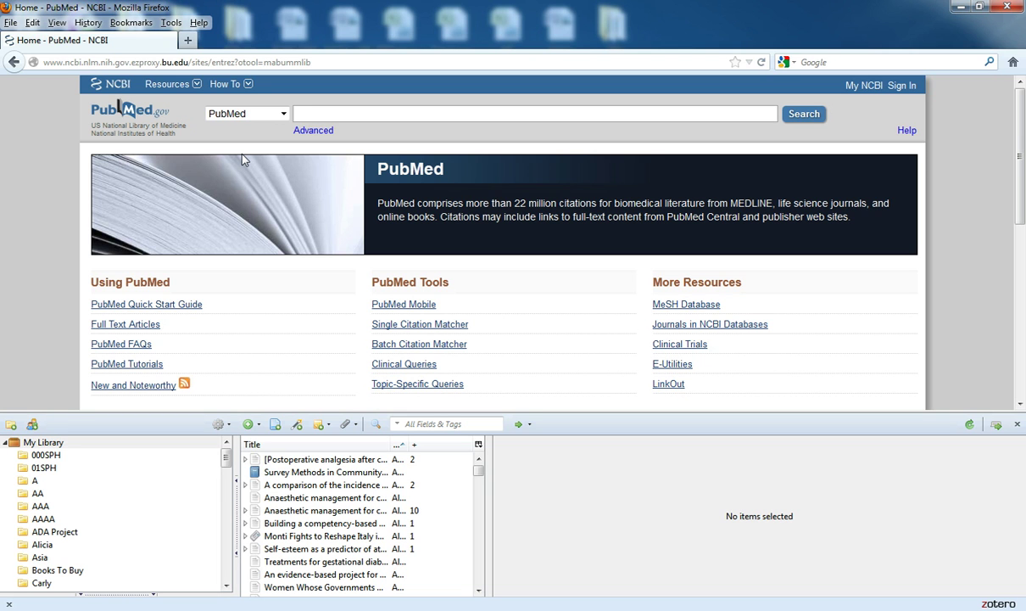
- In the Advanced Search Builder, search the Author field for 'Farmer PE', getting 51 results
left_click(317, 132)
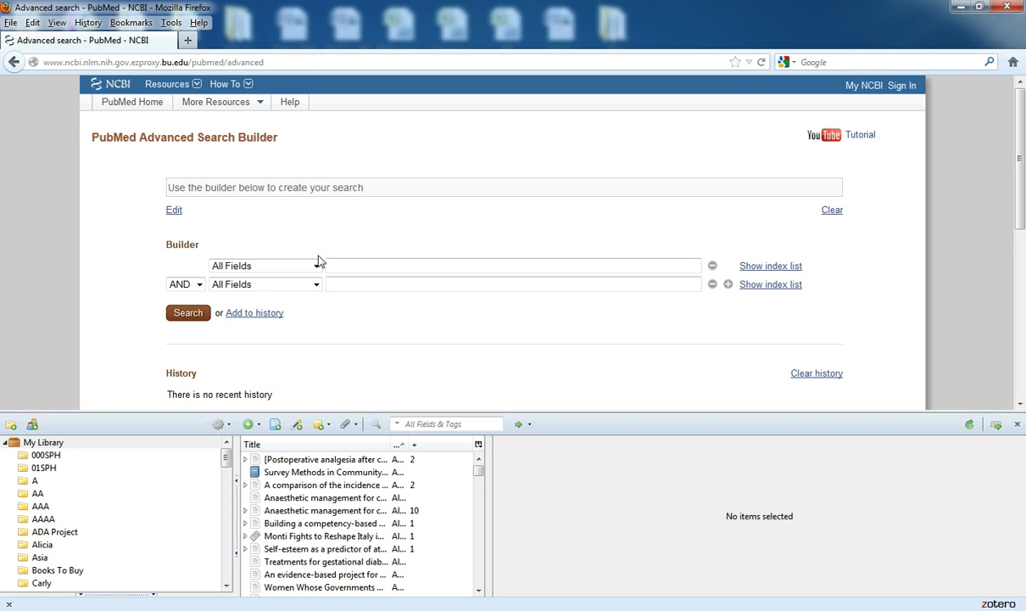
left_click(316, 267)
key("Down")
key("Down")
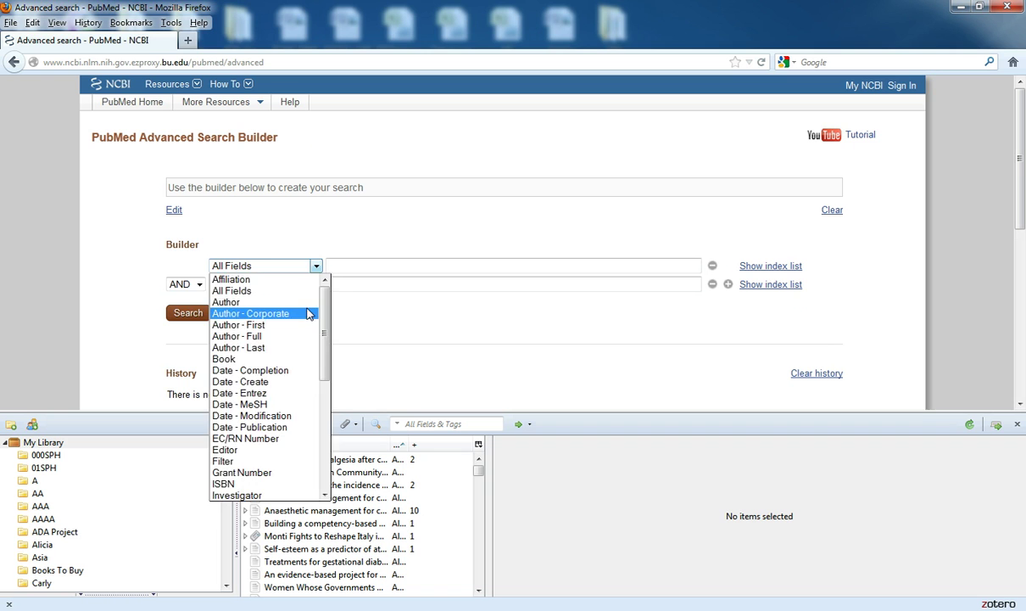
key("Return")
left_click(317, 267)
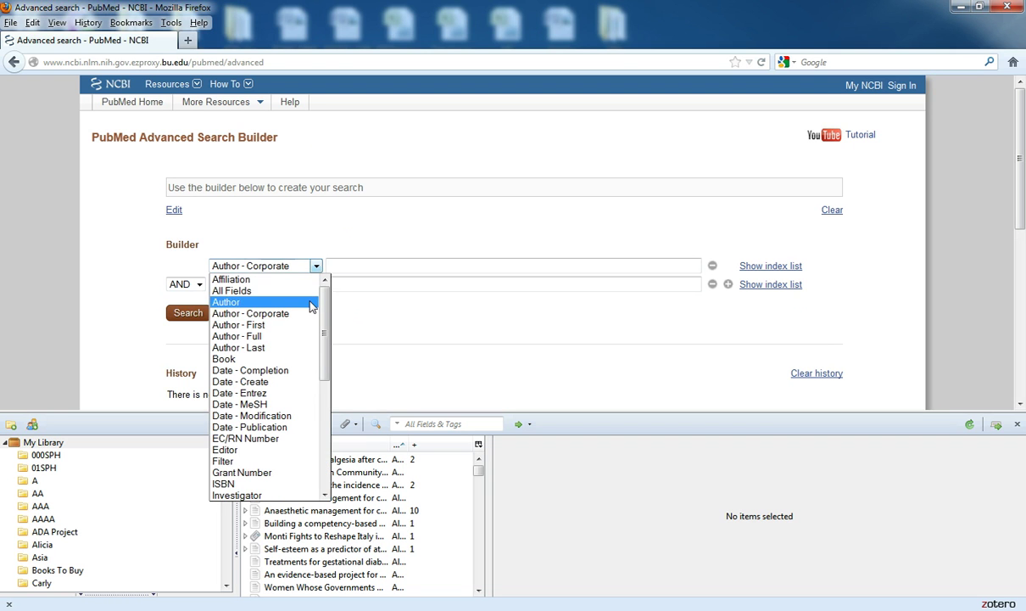
left_click(237, 299)
left_click(380, 268)
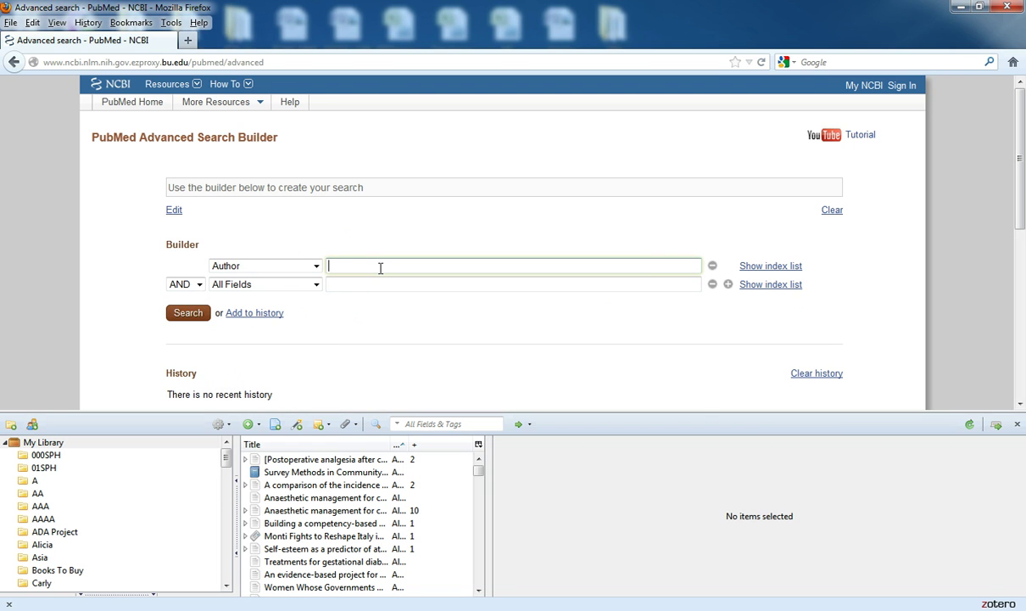
type("Farmer PE")
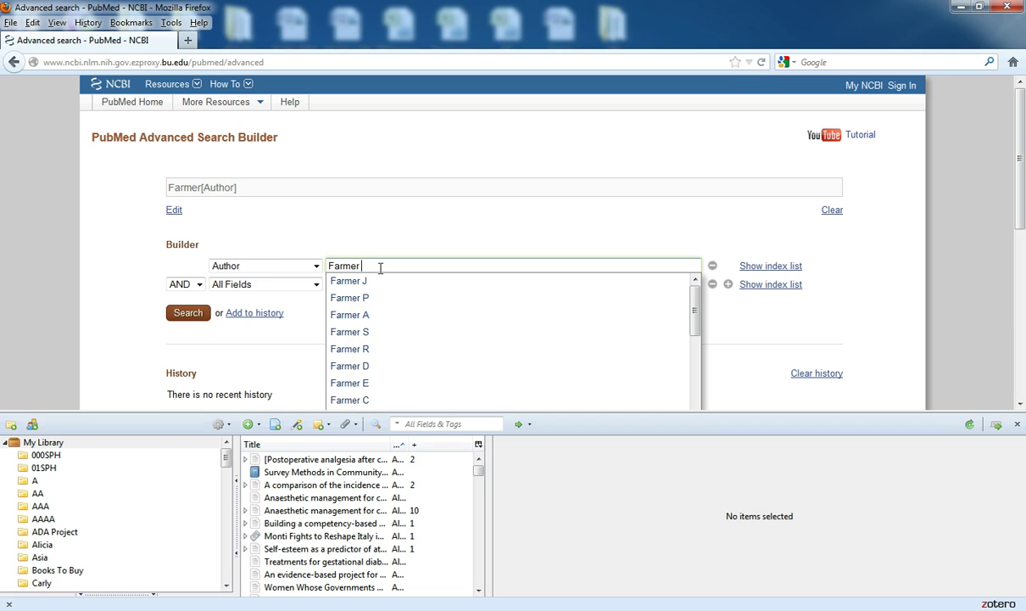
left_click(188, 313)
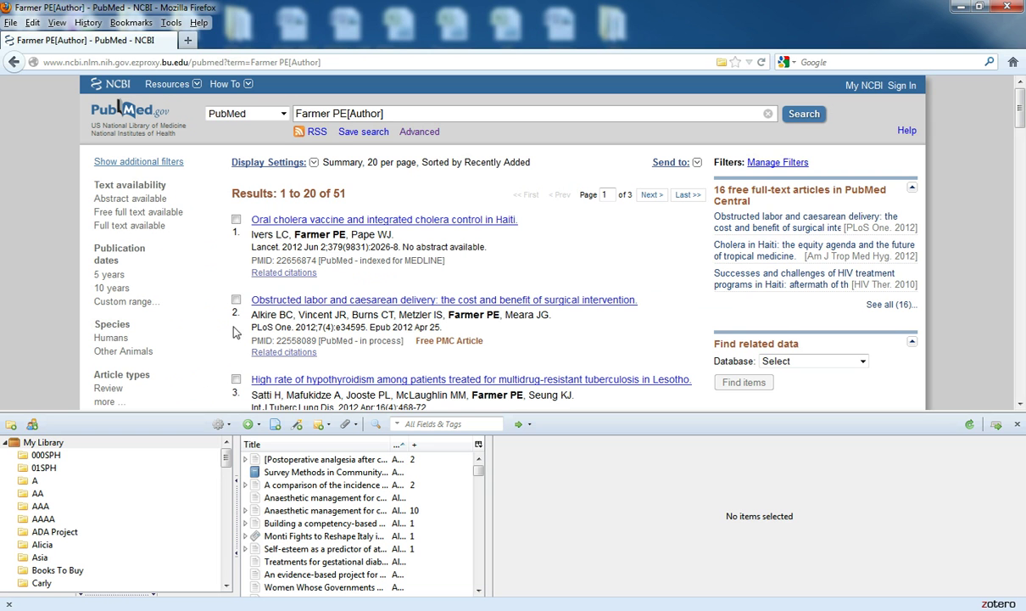
left_click_drag(1020, 117, 1022, 386)
scroll(628, 257, "up", 6)
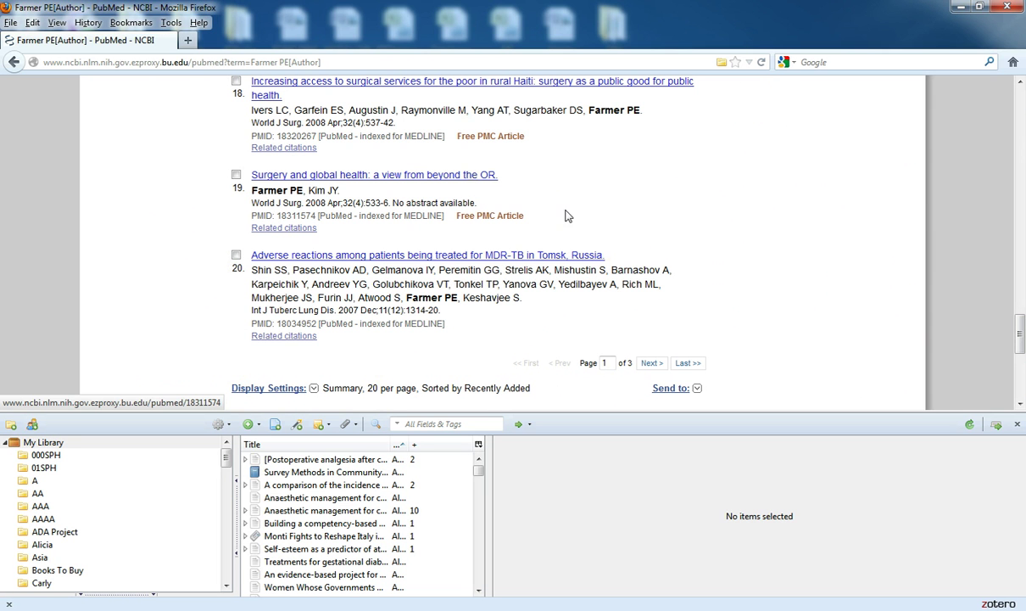
left_click_drag(1021, 332, 1020, 110)
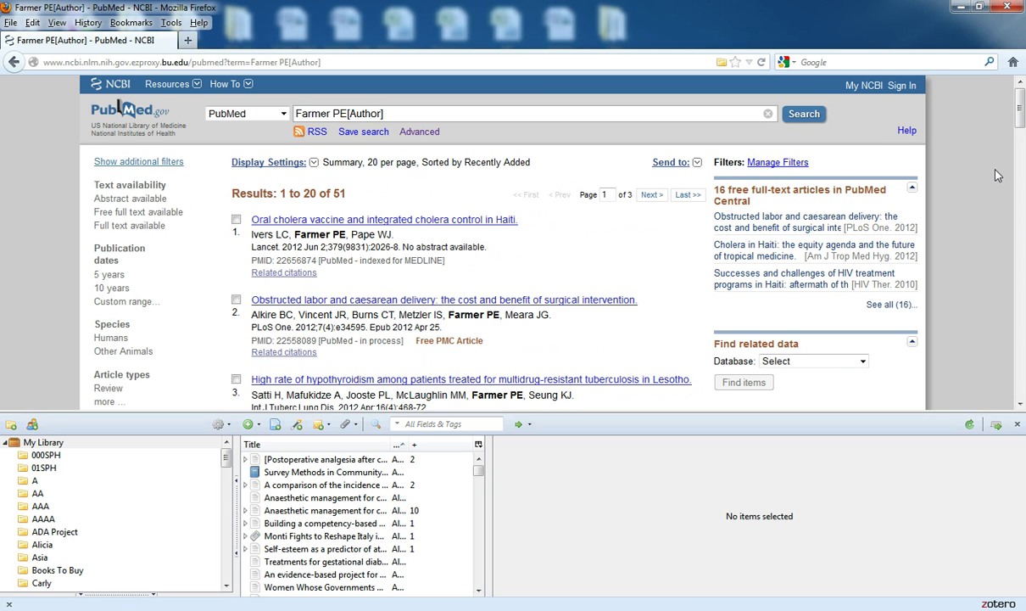
- Open Zotero's Select Items list for the Farmer PE results, leaving every article unticked
left_click(721, 63)
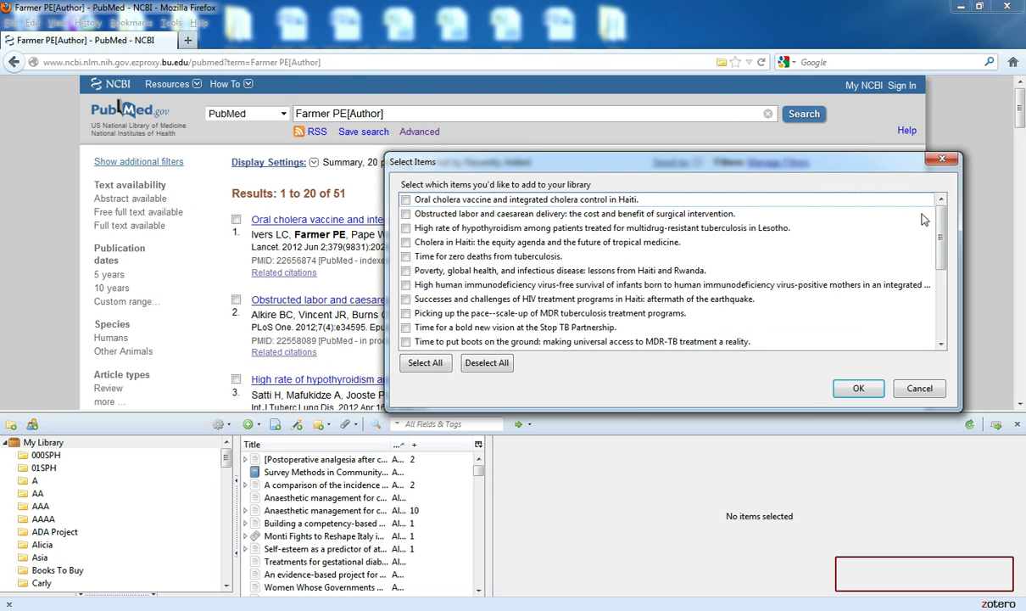
scroll(939, 231, "down", 3)
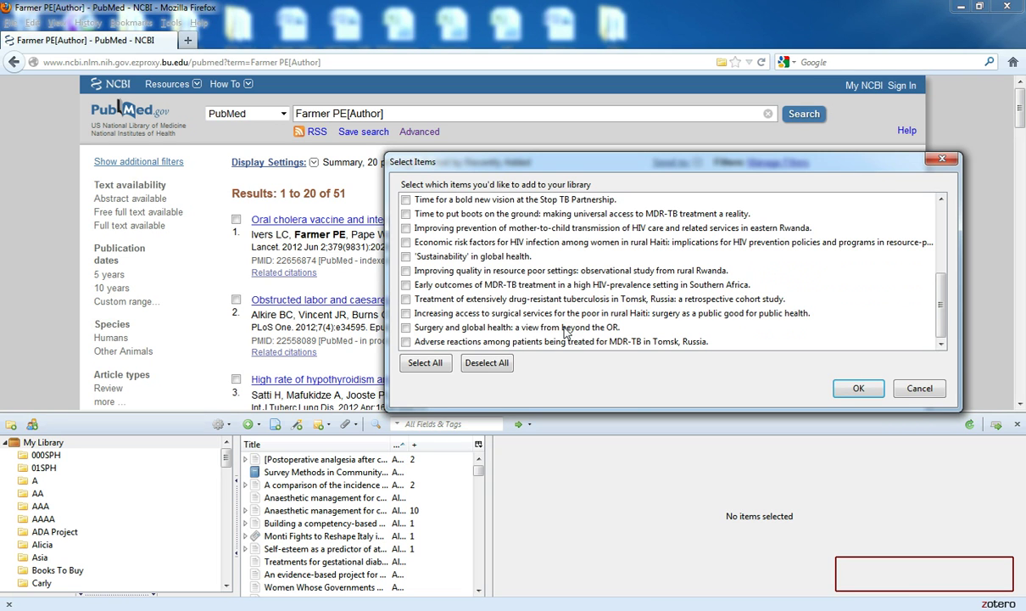
left_click(427, 367)
left_click(475, 361)
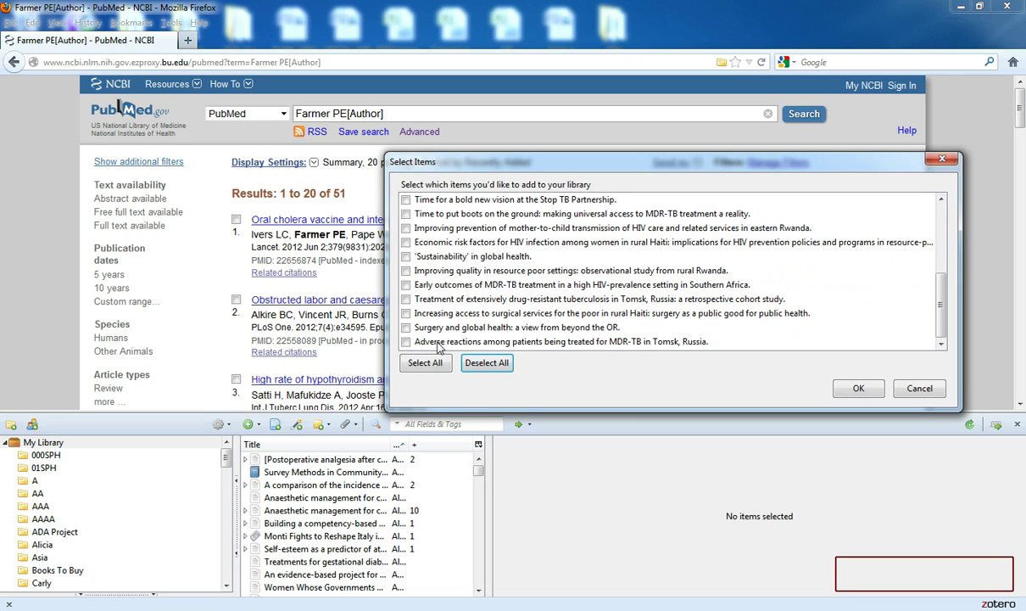
left_click(405, 327)
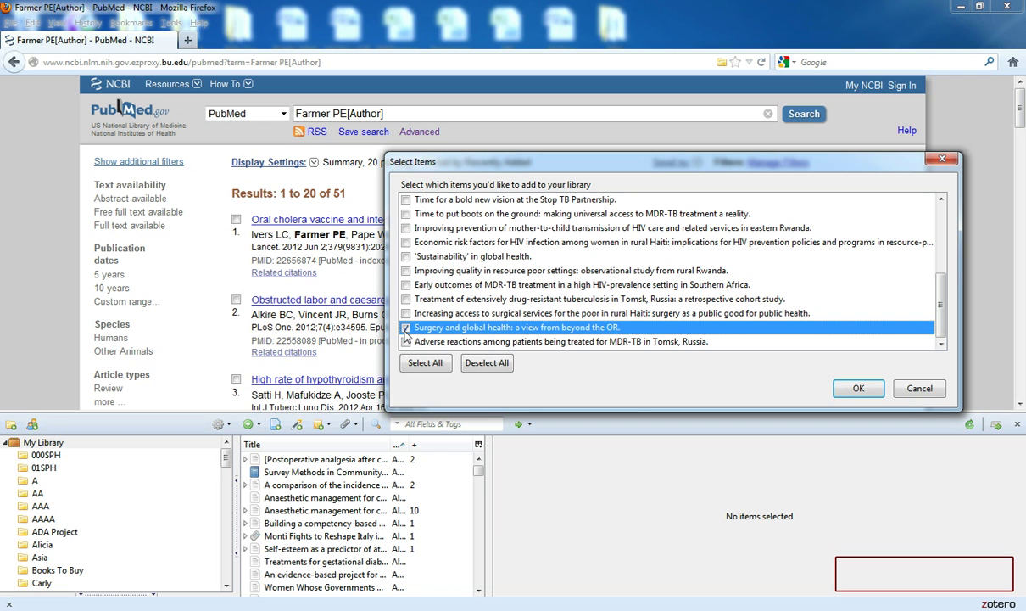
left_click(486, 364)
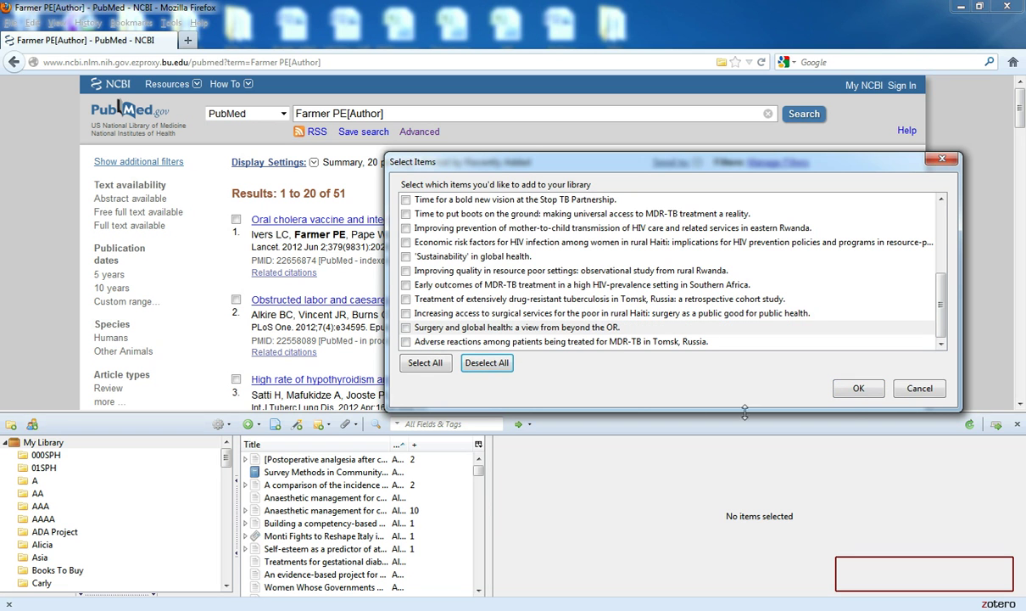
- Cancel the item selection and open result 19, 'Surgery and global health: a view from beyond the OR'
left_click(919, 388)
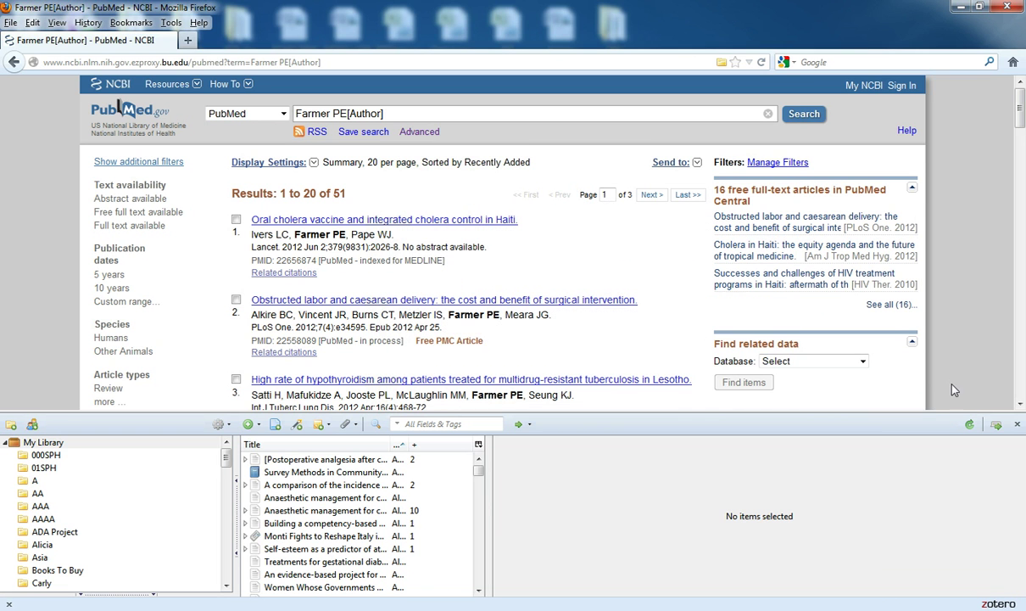
scroll(1022, 156, "down", 5)
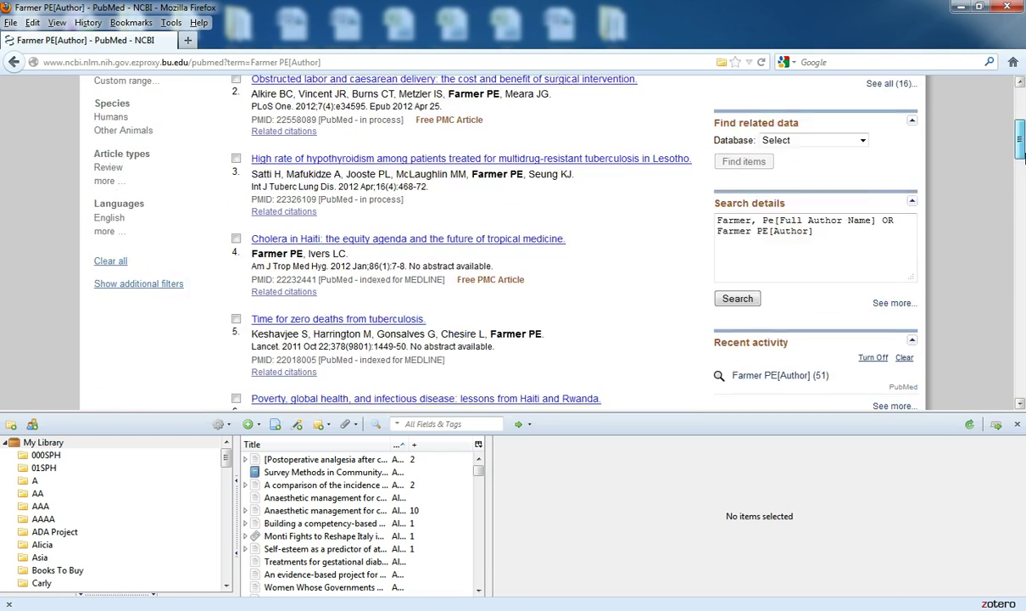
left_click_drag(1022, 156, 1022, 339)
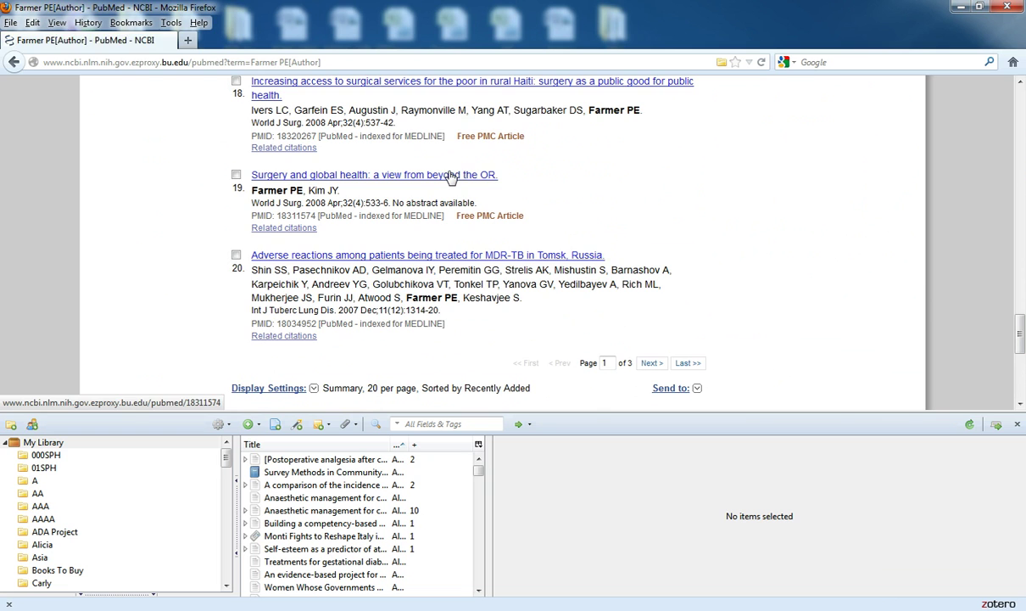
left_click(452, 176)
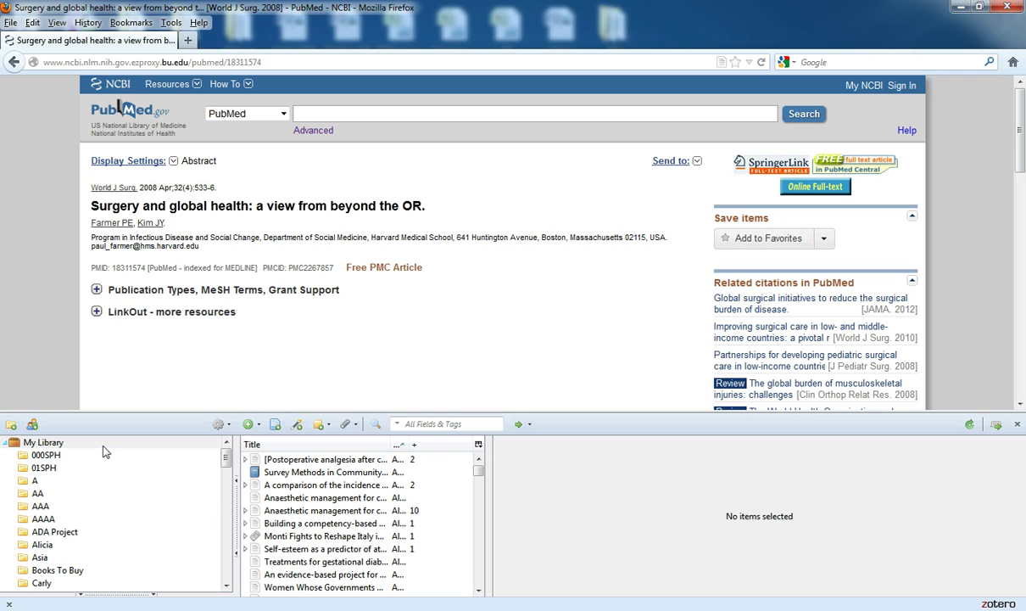
- Select the 000SPH collection and save the article with the NCBI PubMed icon
left_click(61, 458)
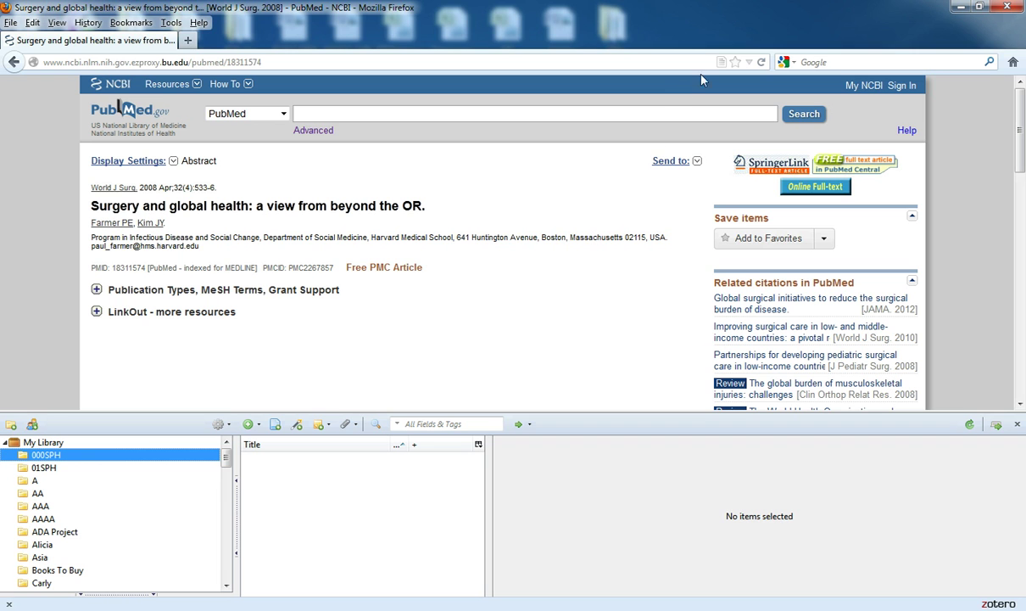
left_click(721, 63)
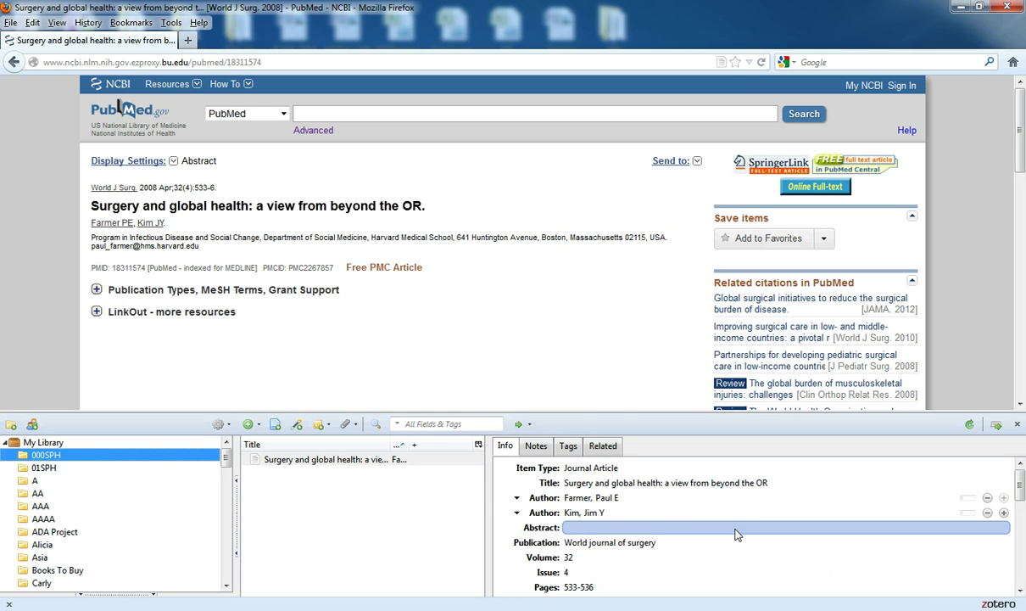
- Review the first author's name and journal details, then show the search engine list
left_click(649, 498)
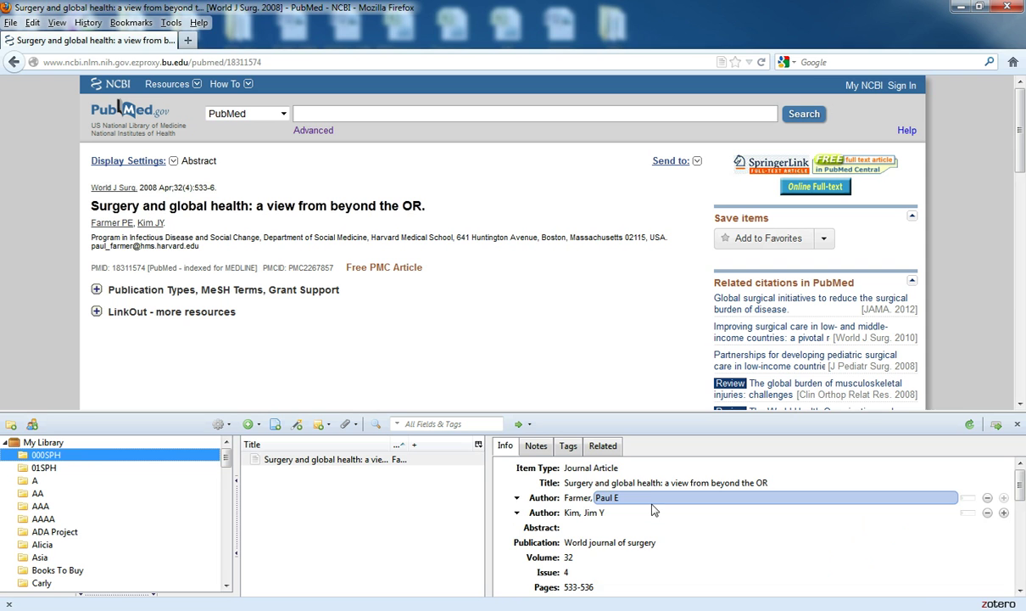
key("Return")
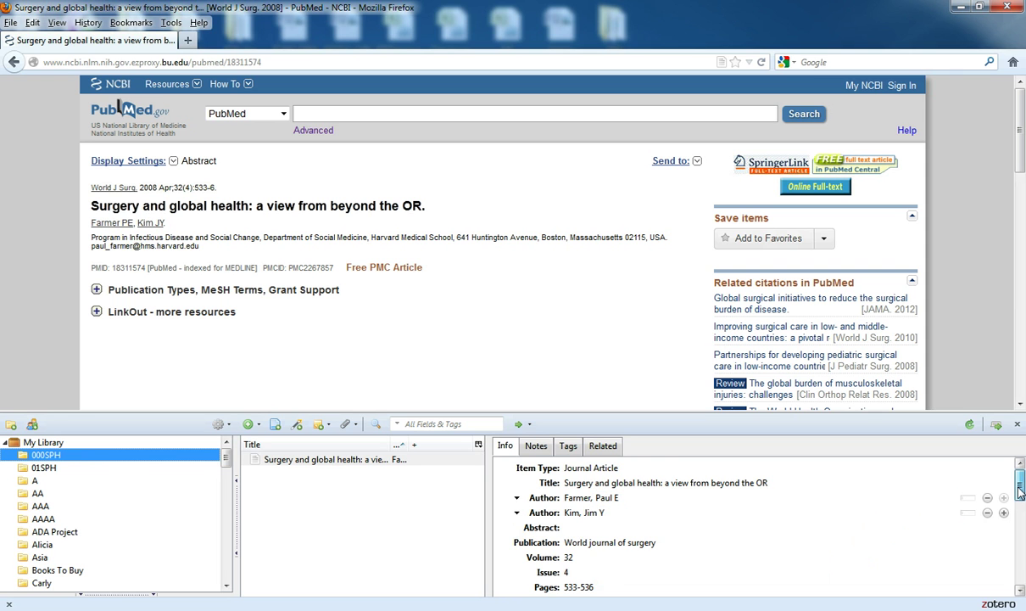
mouse_move(1021, 490)
left_mouse_down()
mouse_move(1021, 568)
mouse_move(1022, 477)
left_mouse_up()
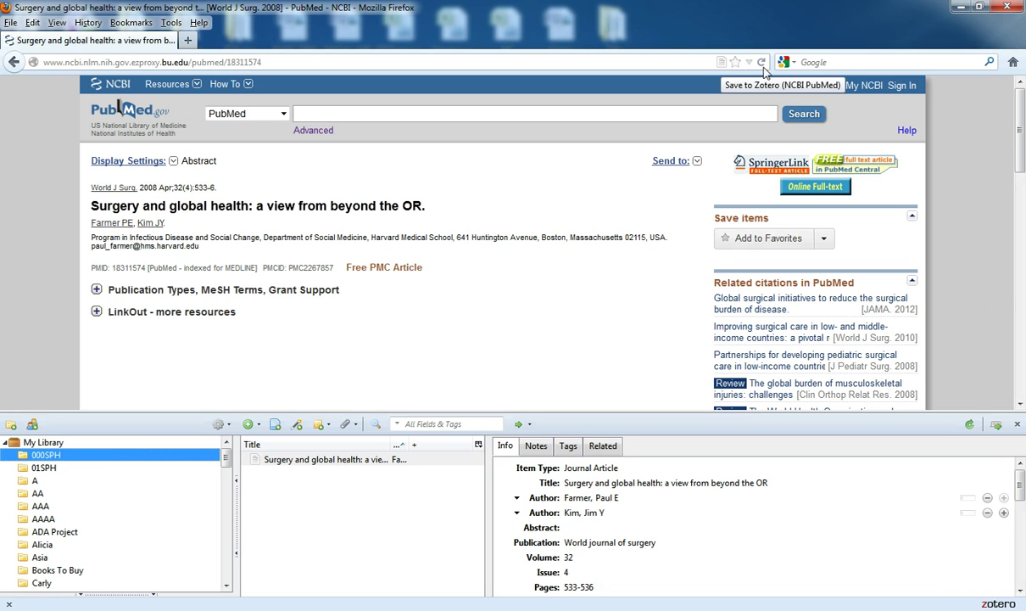
left_click(795, 62)
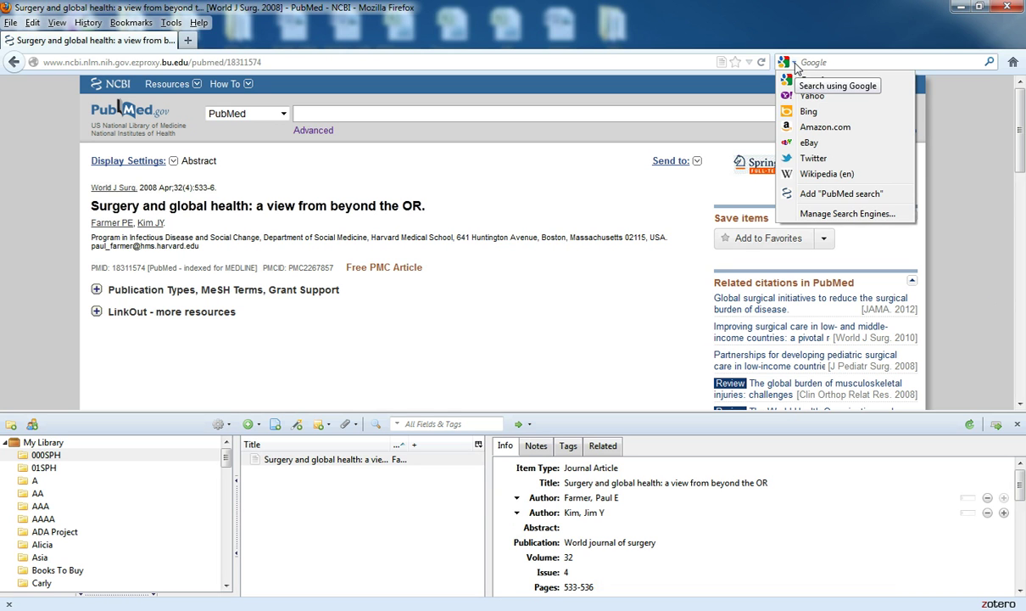
- Search Amazon.com for 'mountains beyond mountains' and scroll to Tracy Kidder's book
left_click(782, 125)
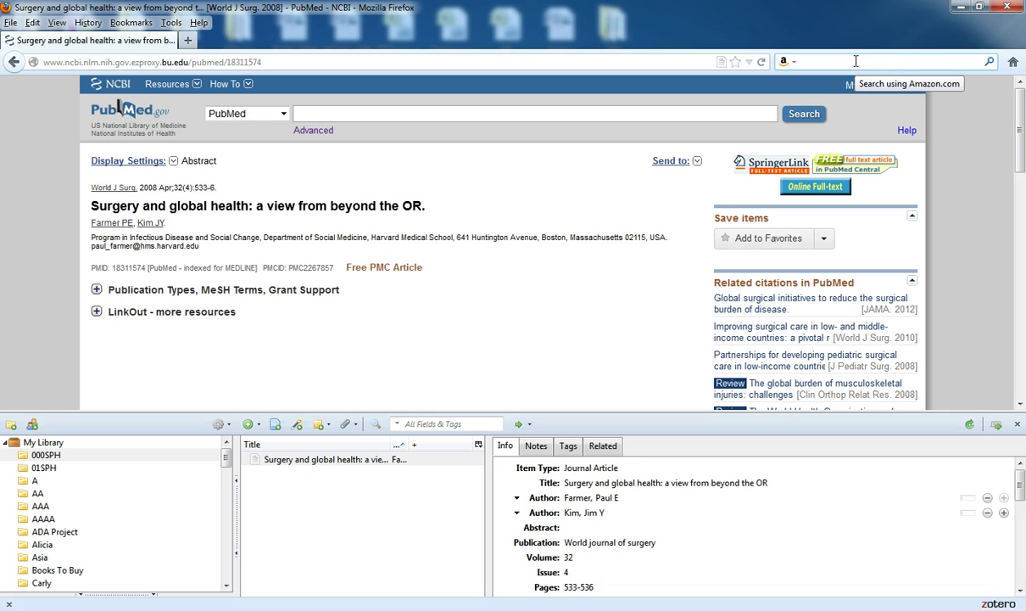
type("mount")
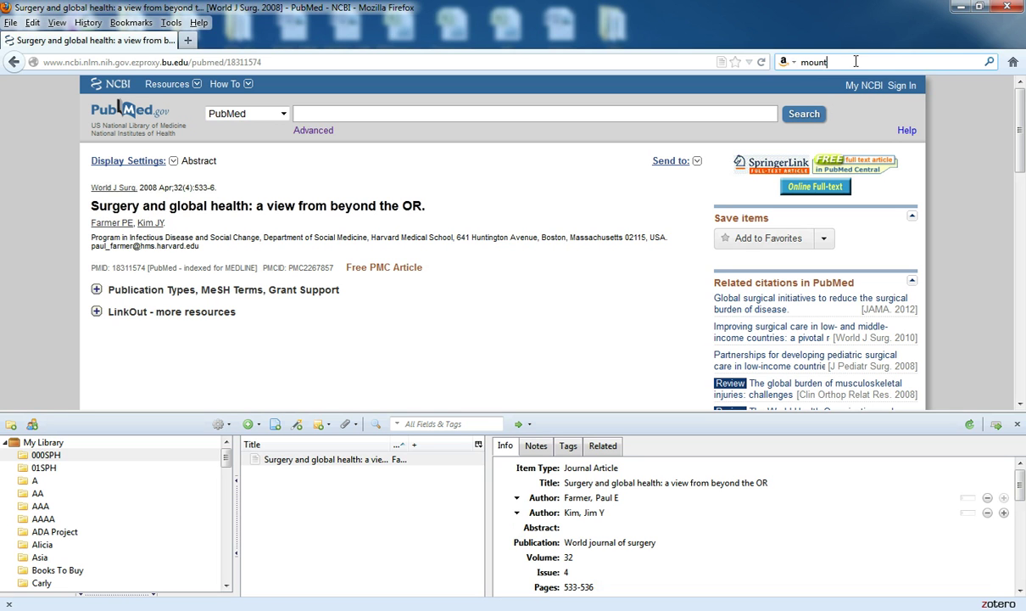
type("ains beyond mountainds")
key("BackSpace")
key("BackSpace")
type("s")
key("Return")
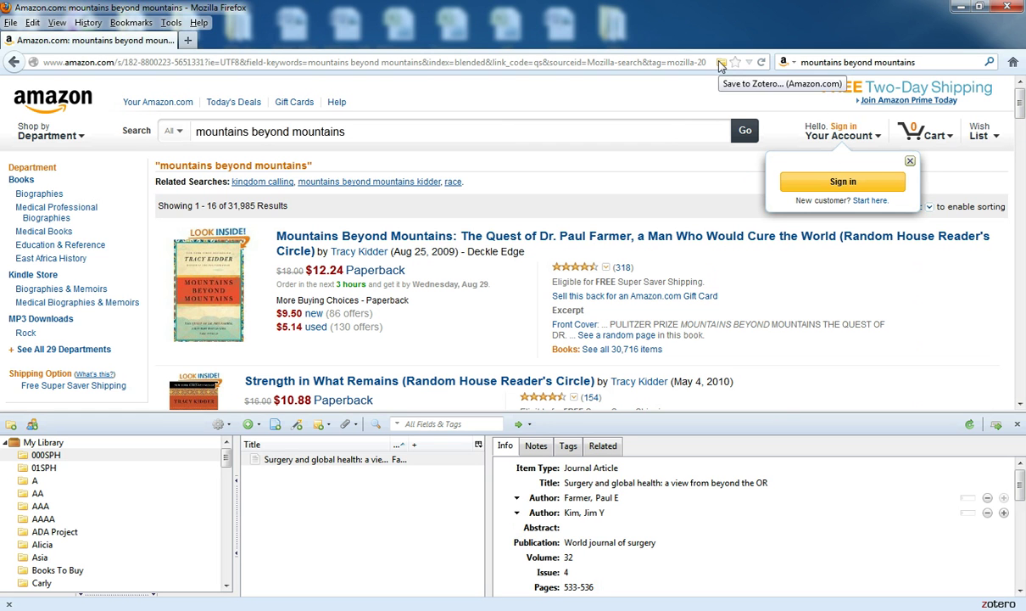
scroll(1021, 142, "down", 6)
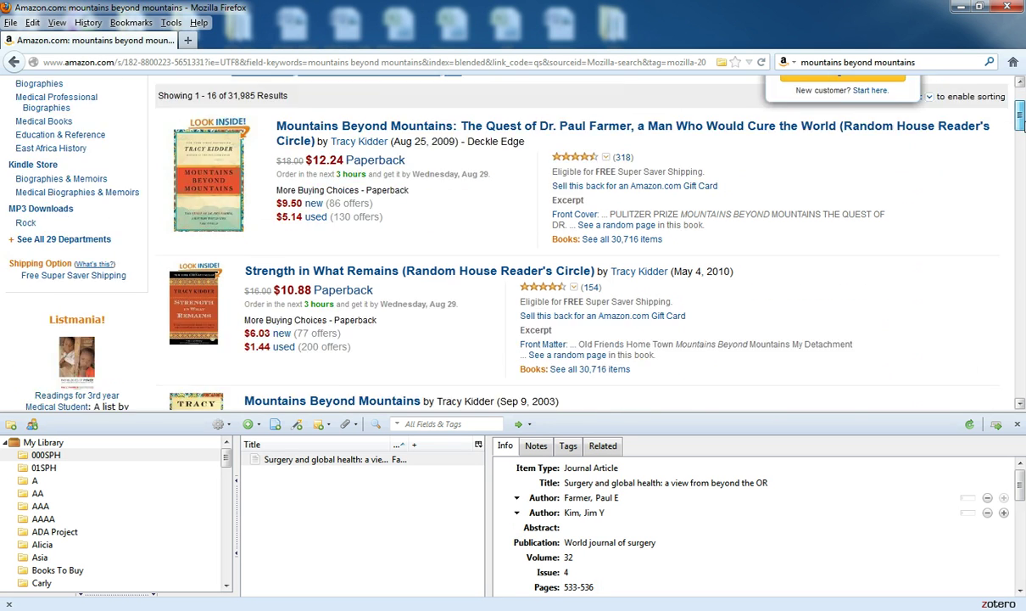
scroll(1021, 142, "down", 2)
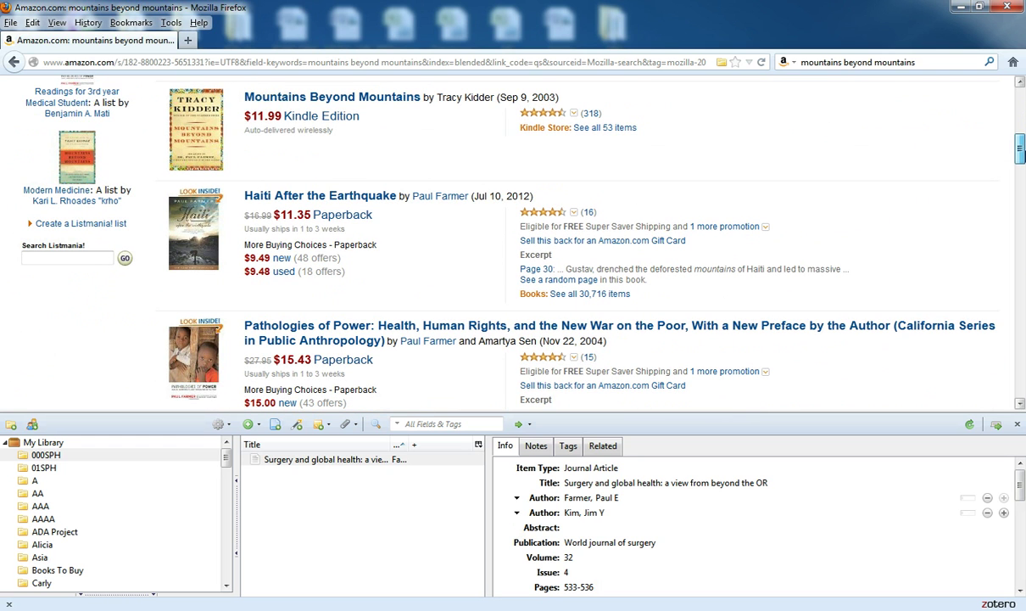
- Save the Kindle edition of Tracy Kidder's Mountains Beyond Mountains to Zotero and review its Info details
left_click(365, 100)
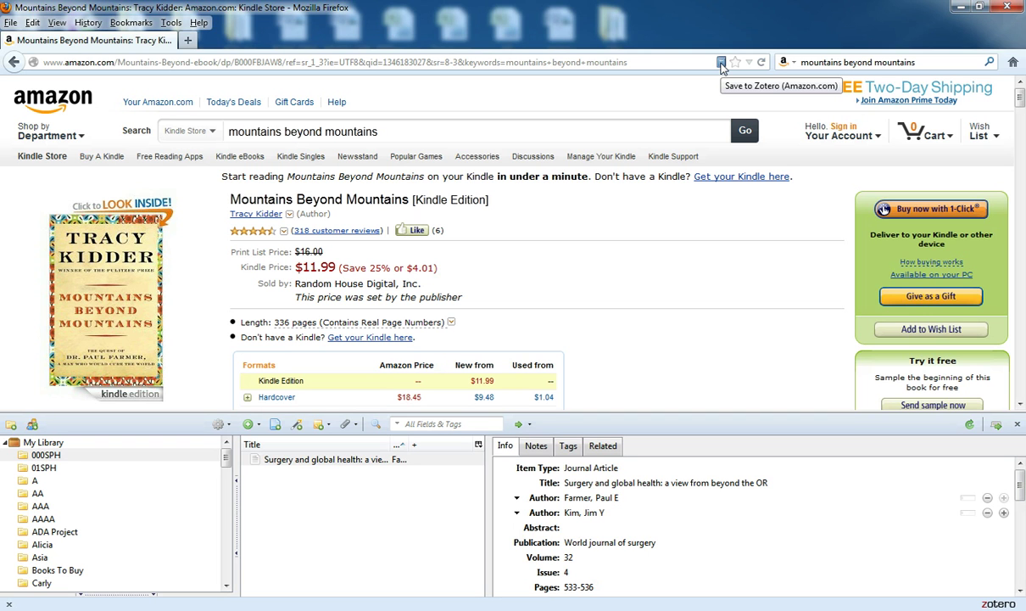
left_click(721, 64)
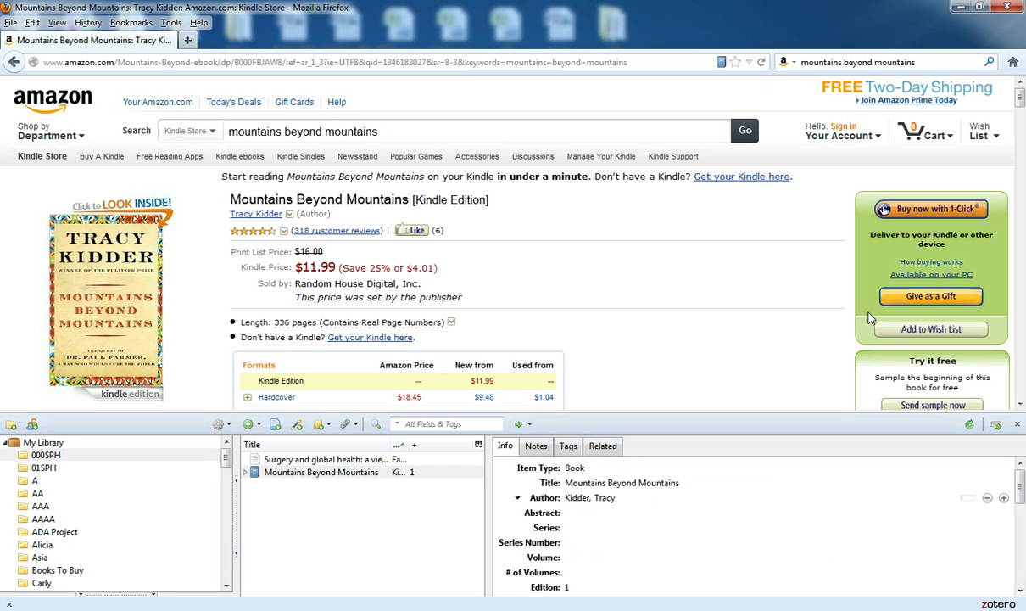
left_click_drag(1022, 492, 1021, 555)
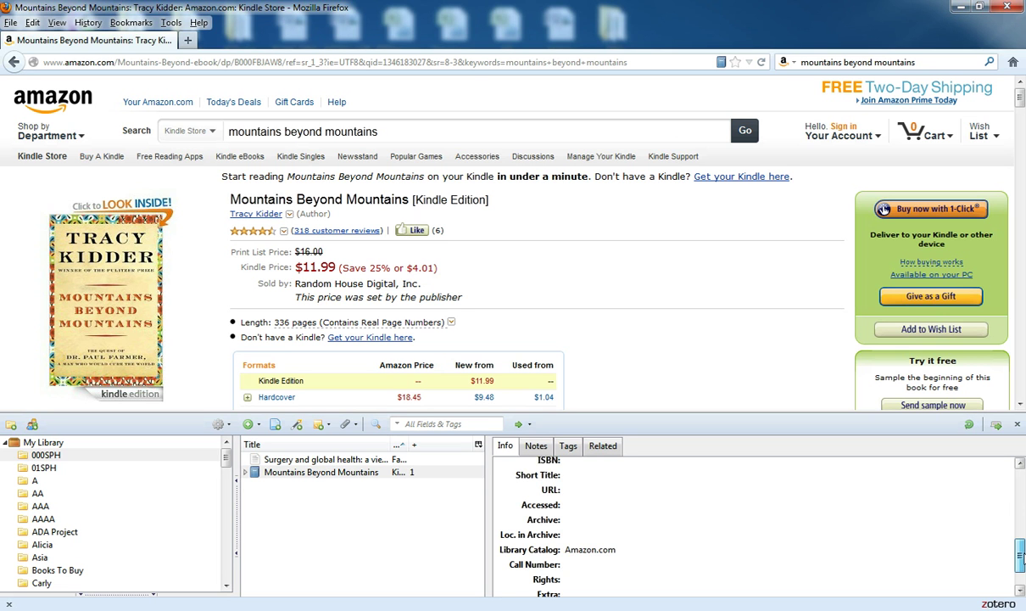
left_click_drag(1022, 556, 1022, 480)
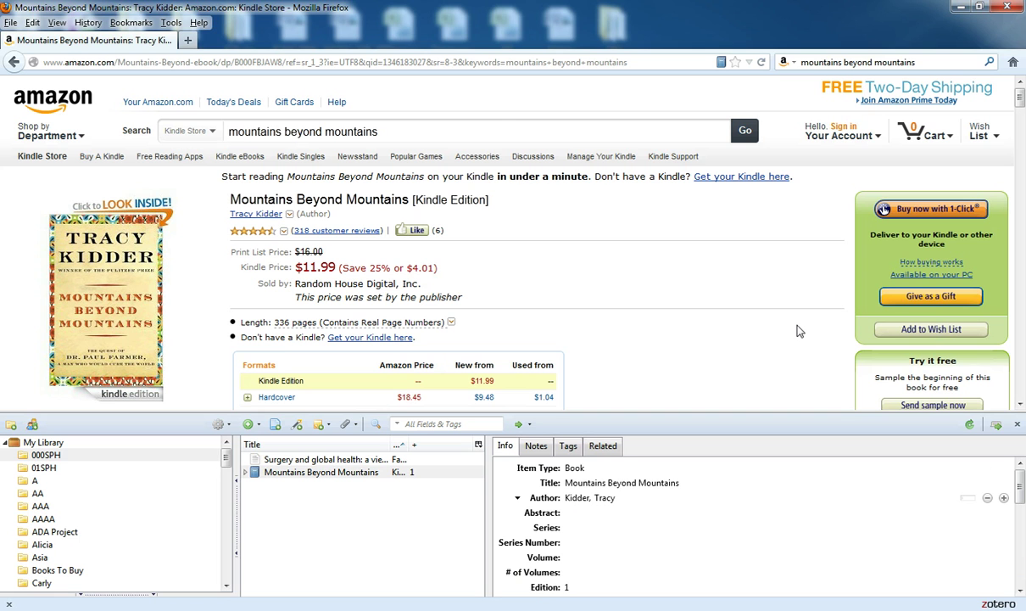
- Close the Zotero pane and load who.int in Firefox
left_click(1017, 425)
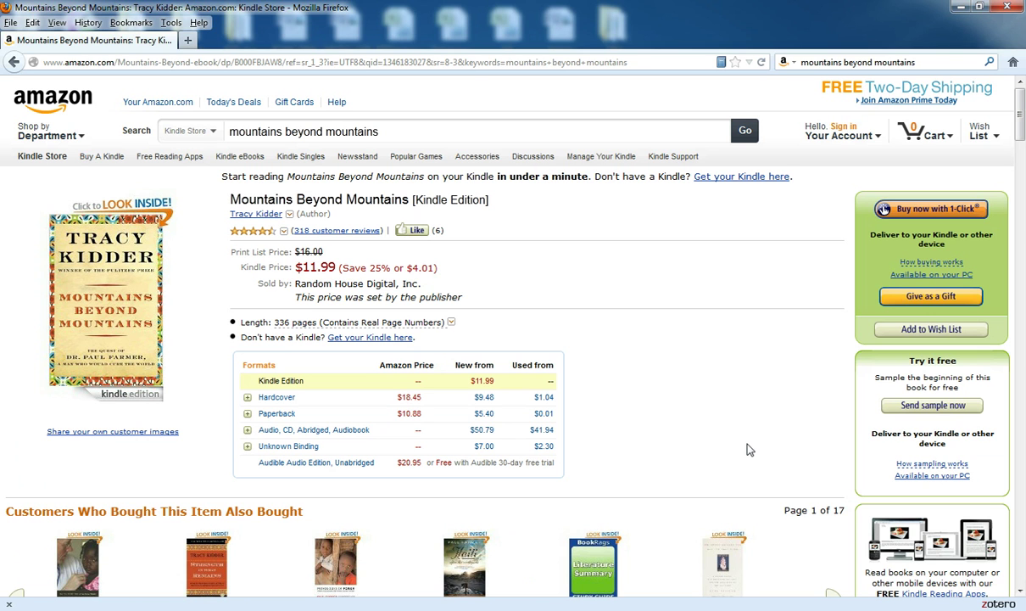
left_click(641, 63)
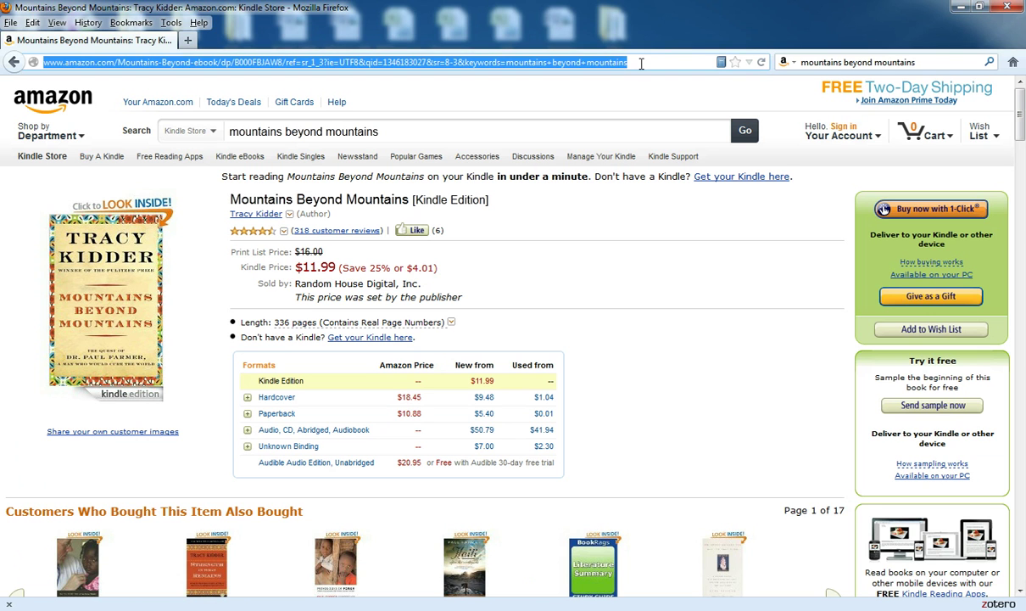
key("BackSpace")
type("w")
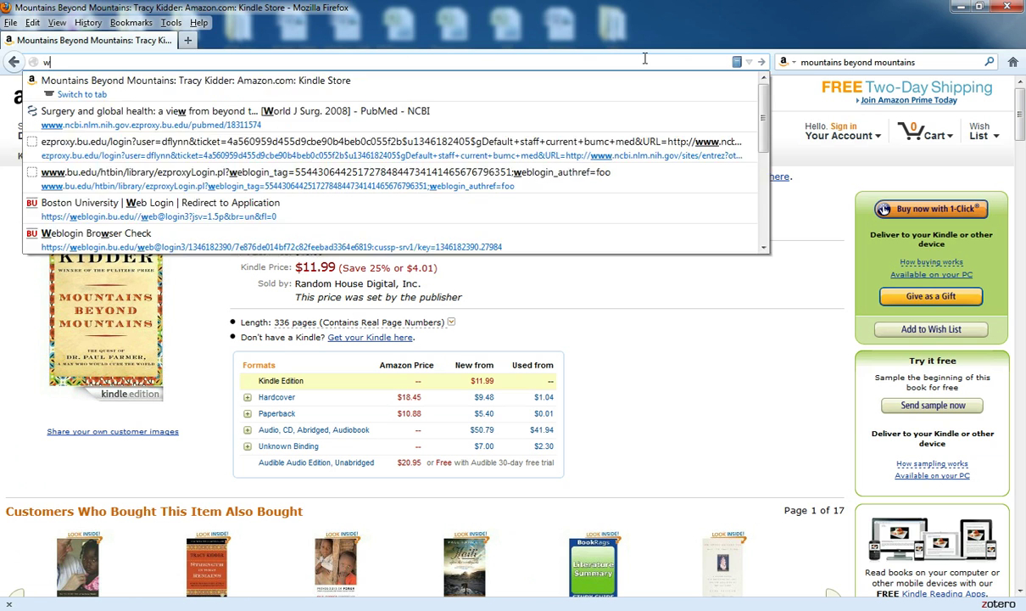
type("ho.i")
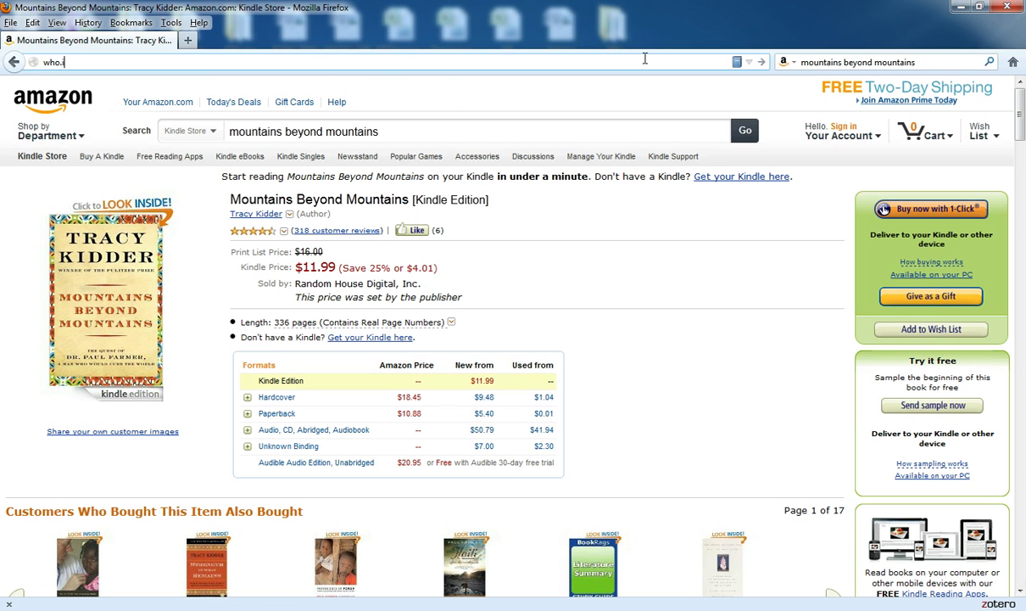
type("nt")
key("Return")
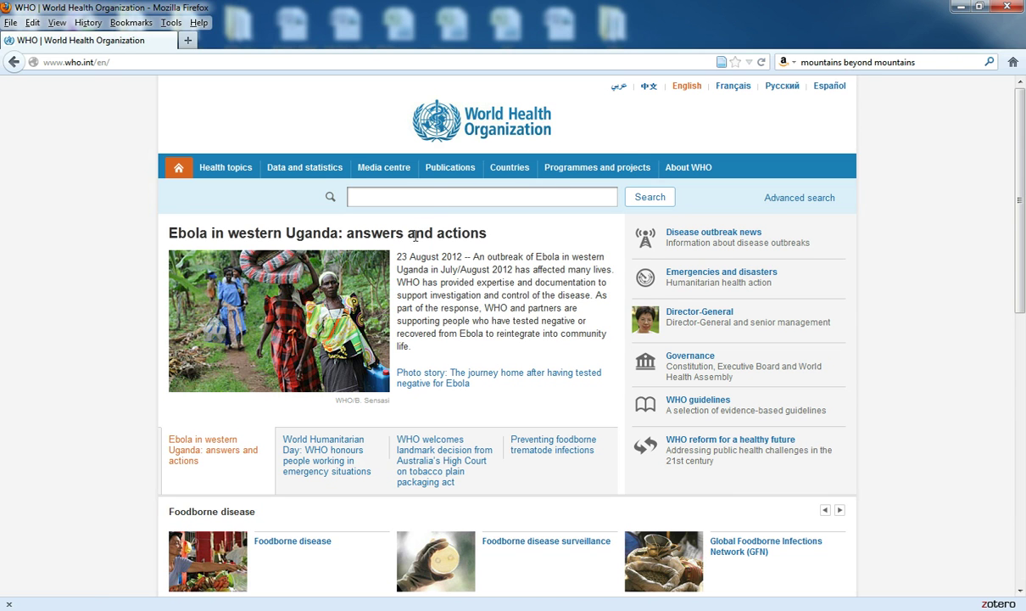
- Open the WHO World Humanitarian Day feature, save it to Zotero as a Web Page, and check its Accessed date
left_click(352, 456)
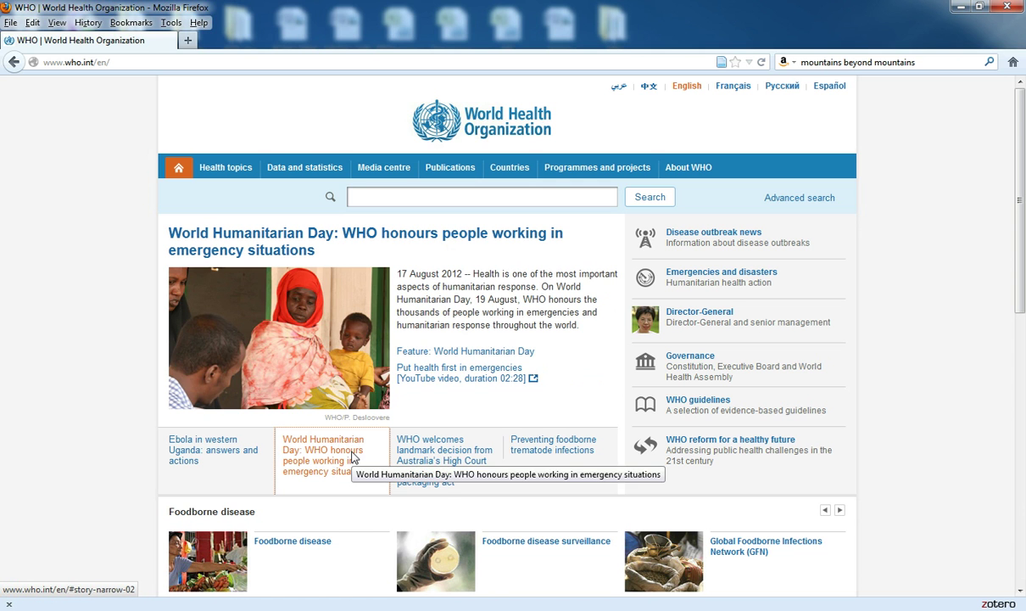
left_click(467, 352)
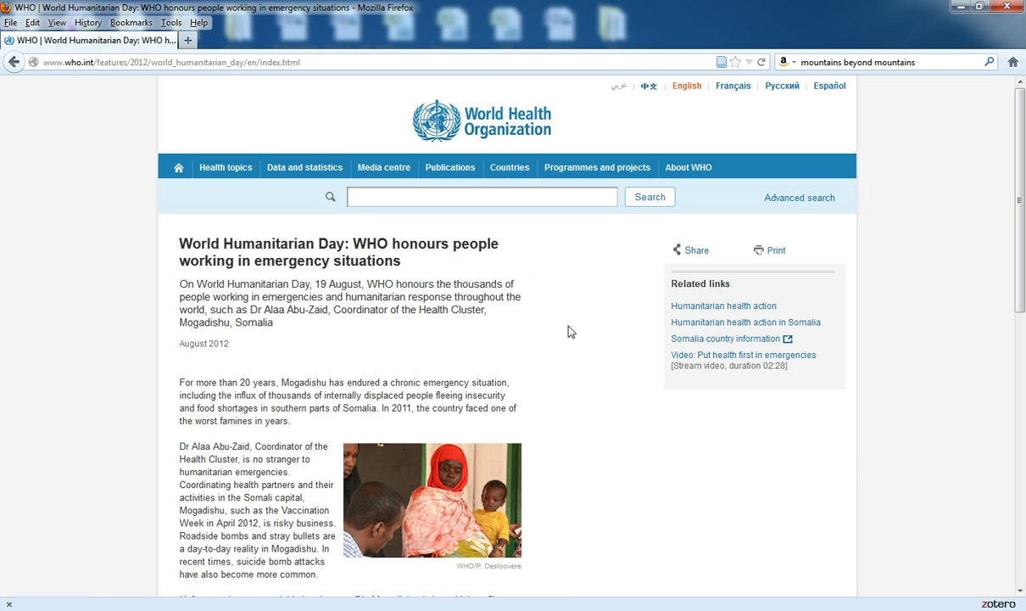
left_click(998, 604)
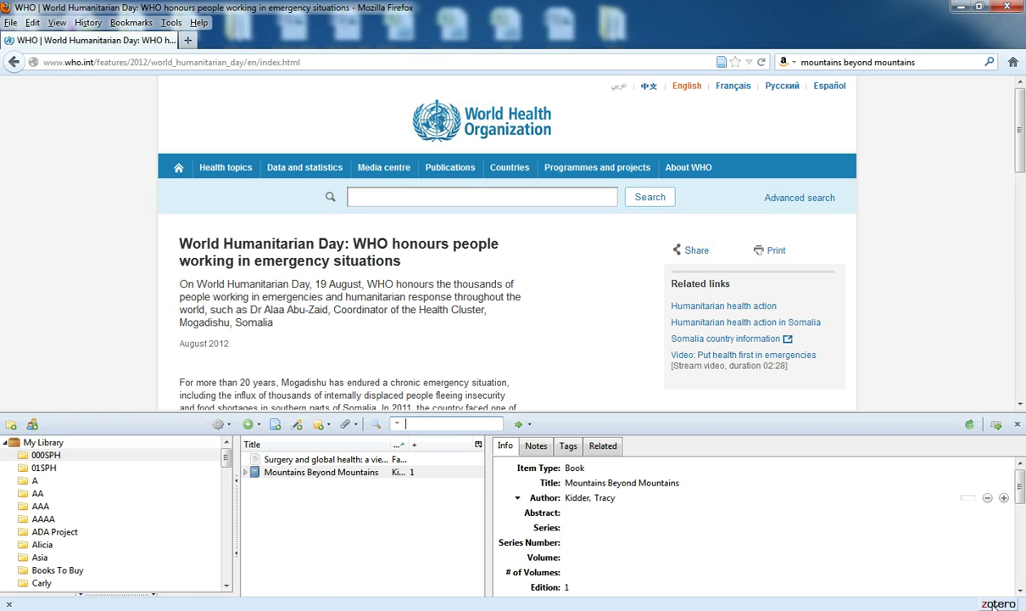
left_click(722, 63)
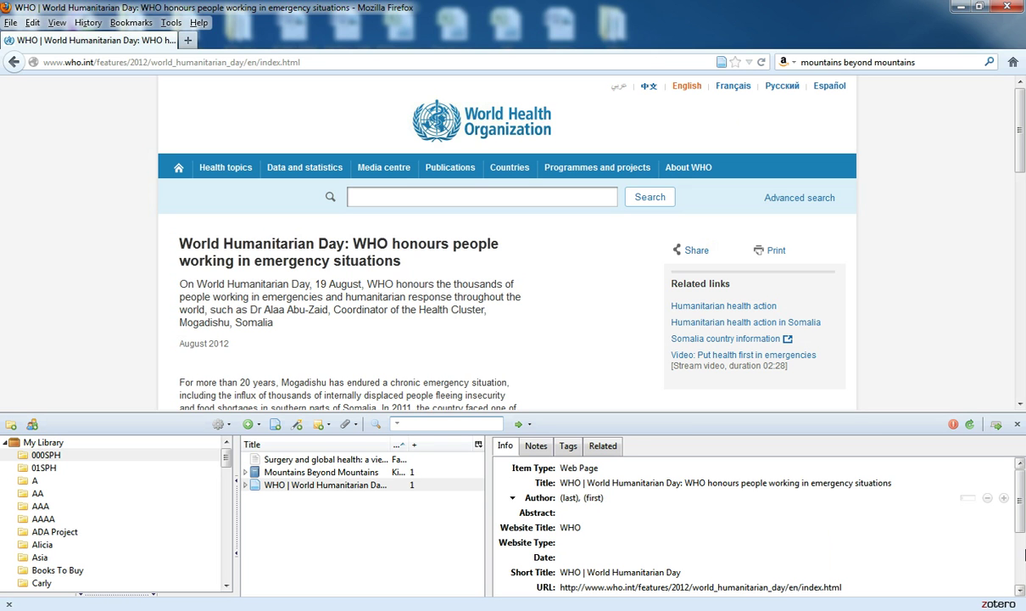
left_click_drag(1023, 504, 1023, 555)
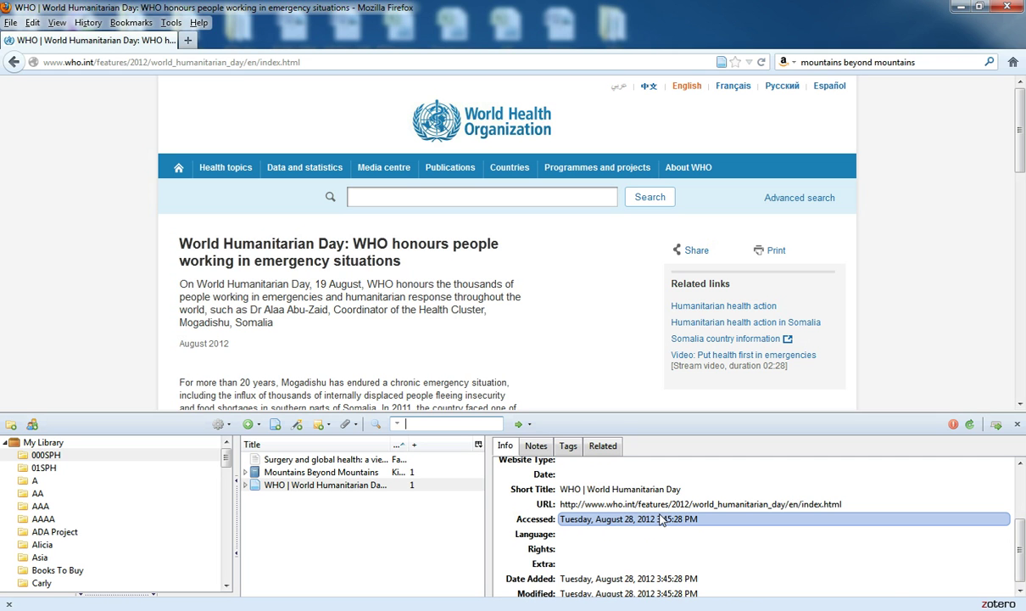
left_click_drag(1024, 562, 1024, 499)
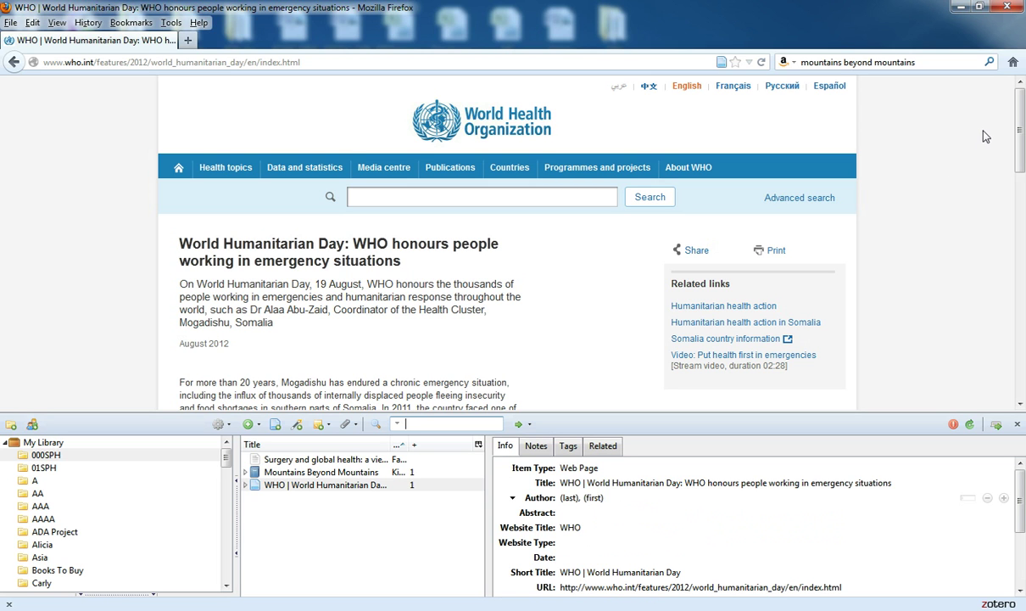
- Return to the Alumni Medical Library home page and save it as a new Zotero Web Page item
left_click(1014, 63)
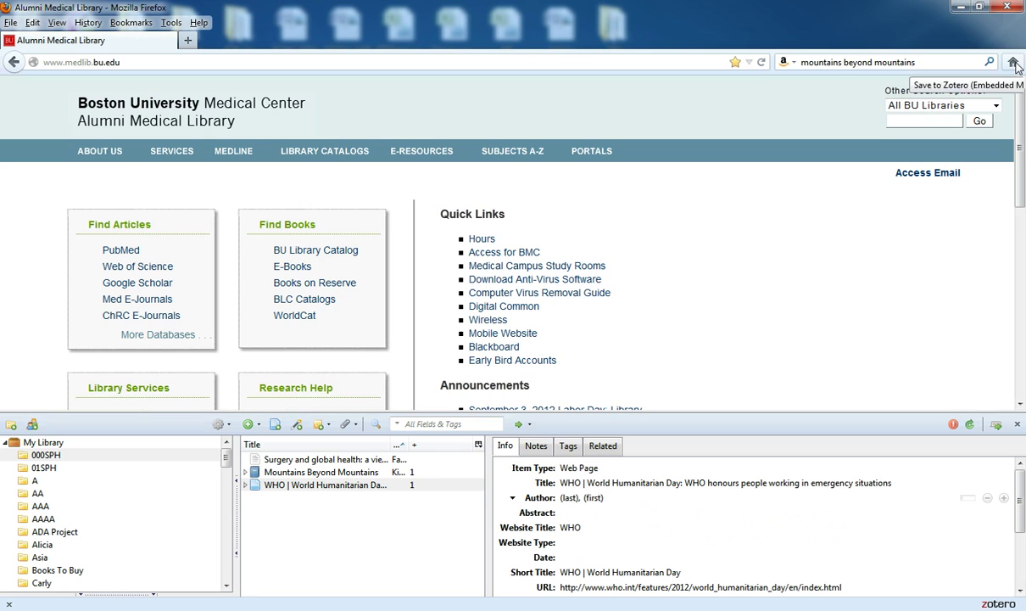
left_click(276, 425)
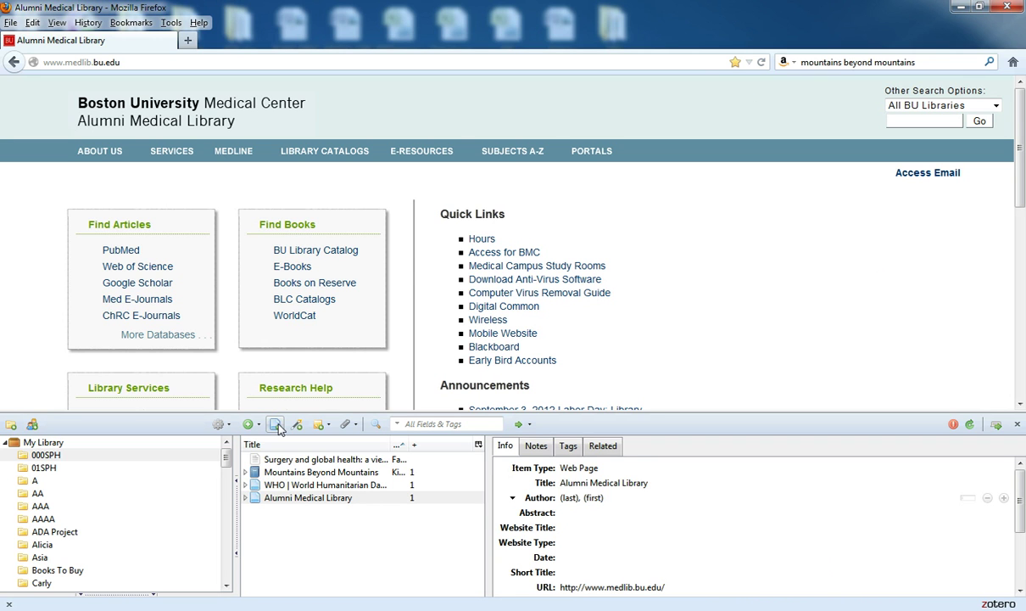
- Open the Alumni Medical Library item's saved snapshot, trying a sticky note near Quick Links and then removing it
left_click(246, 500)
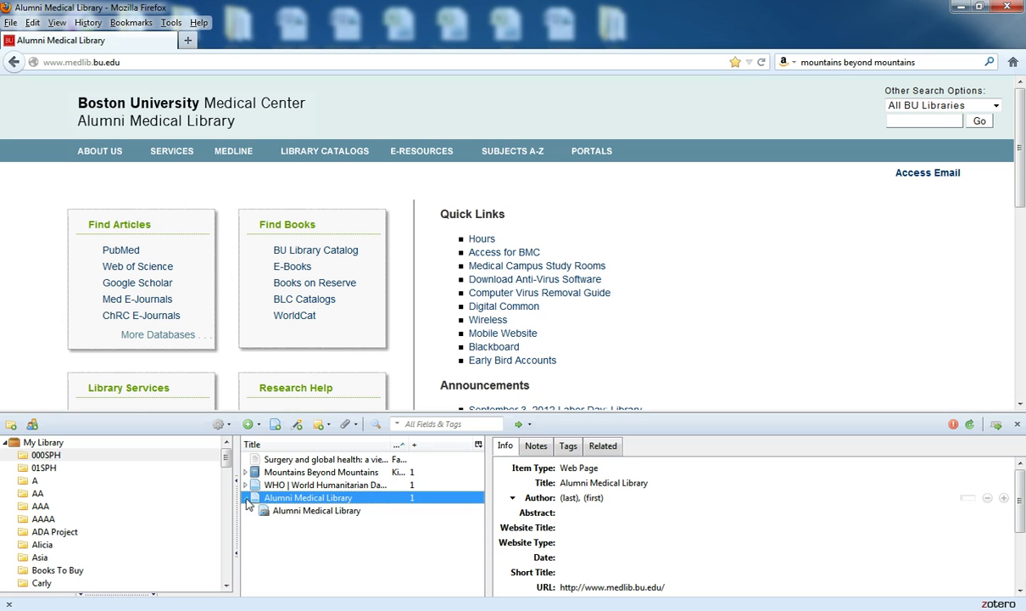
double_click(324, 512)
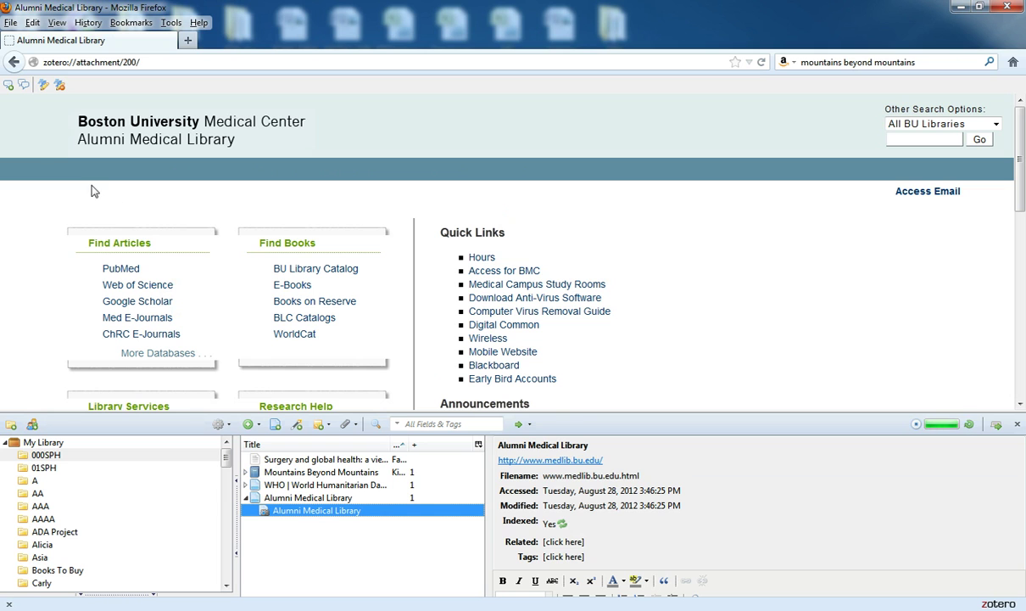
left_click(8, 88)
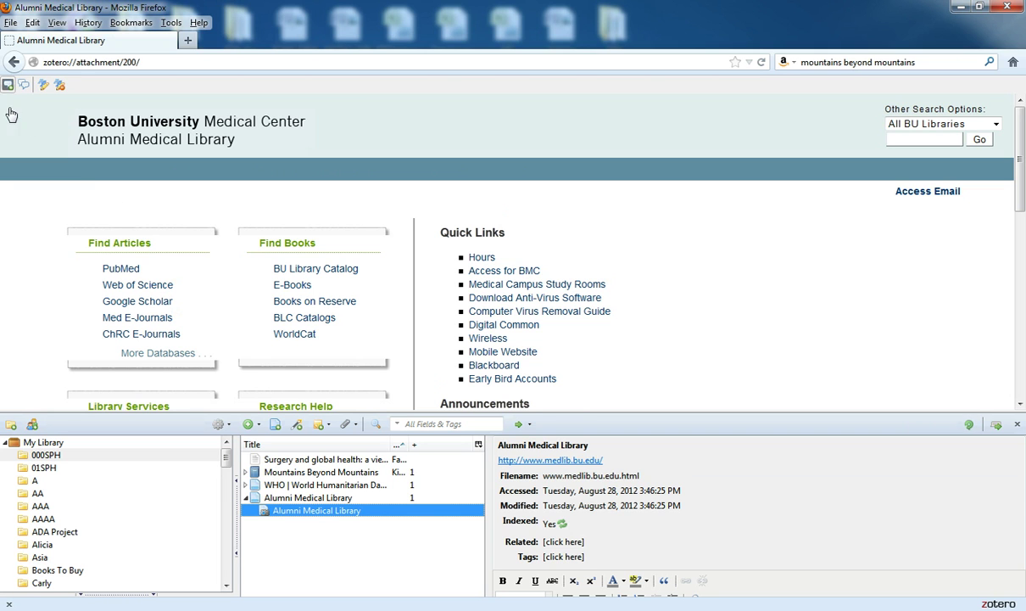
left_click(416, 236)
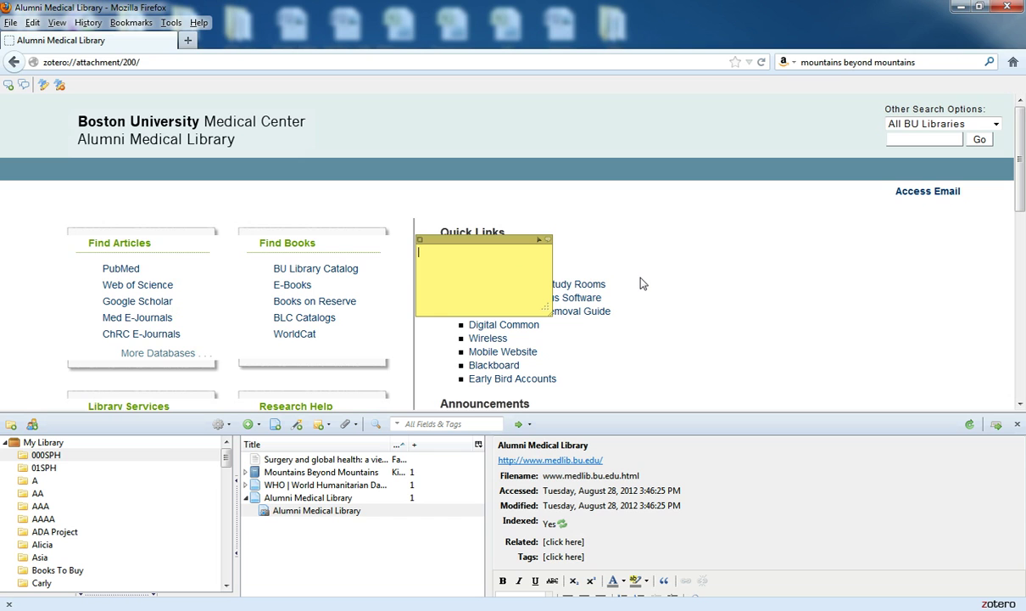
left_click(400, 236)
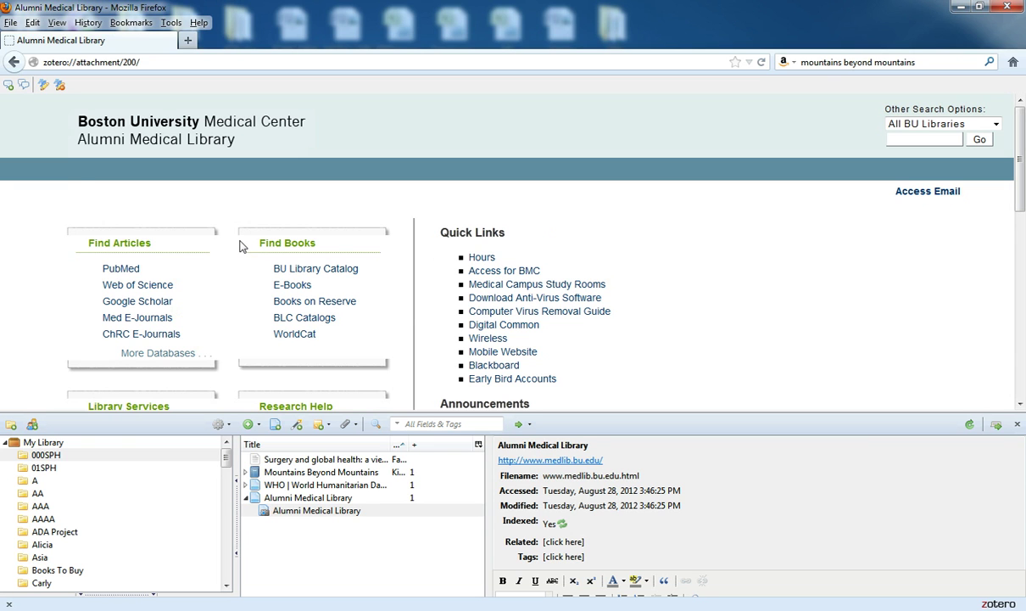
- Highlight the Find Articles and Find Books boxes and Quick Links down through Digital Common in yellow
left_click(45, 89)
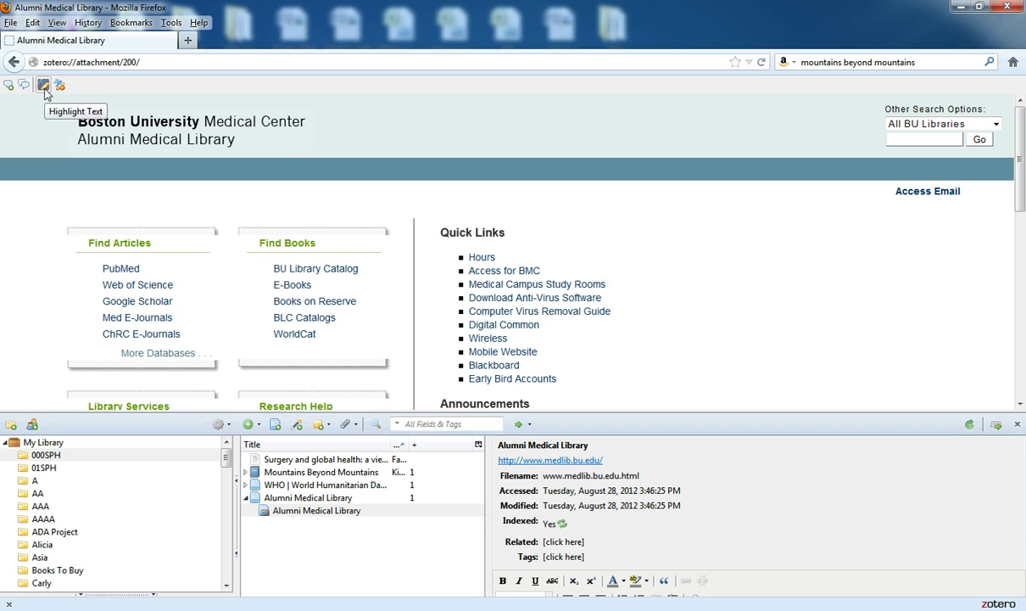
left_click_drag(416, 220, 516, 232)
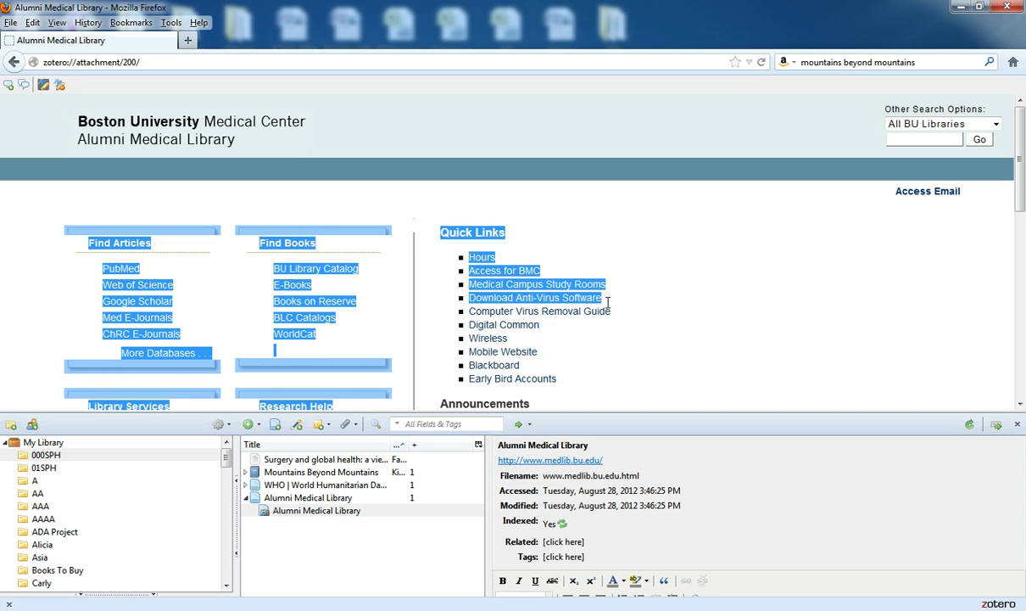
left_click_drag(608, 303, 594, 325)
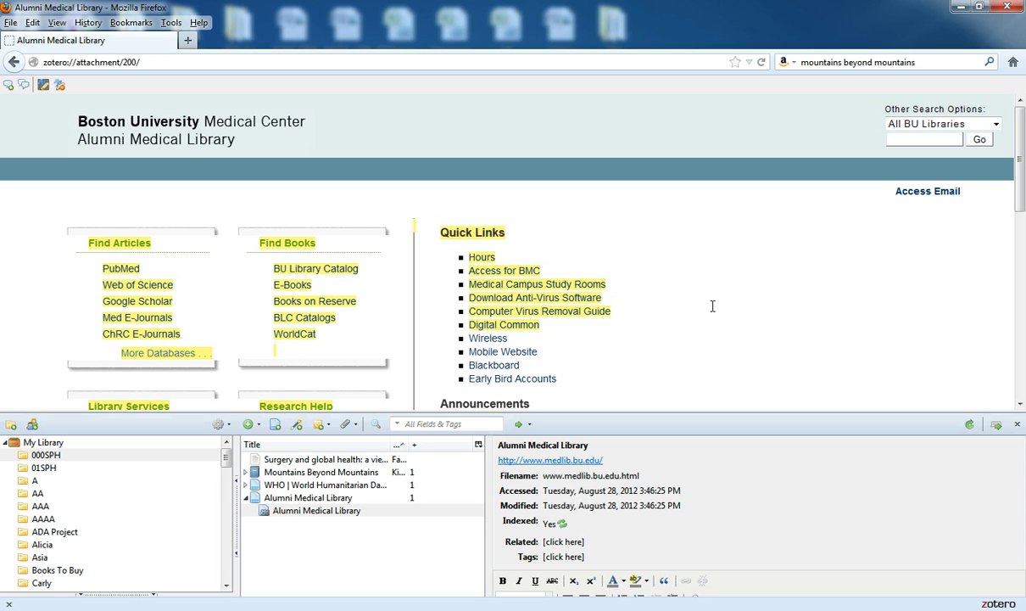
- Create a new blank Document item in Zotero, leaving the author field empty
left_click(253, 425)
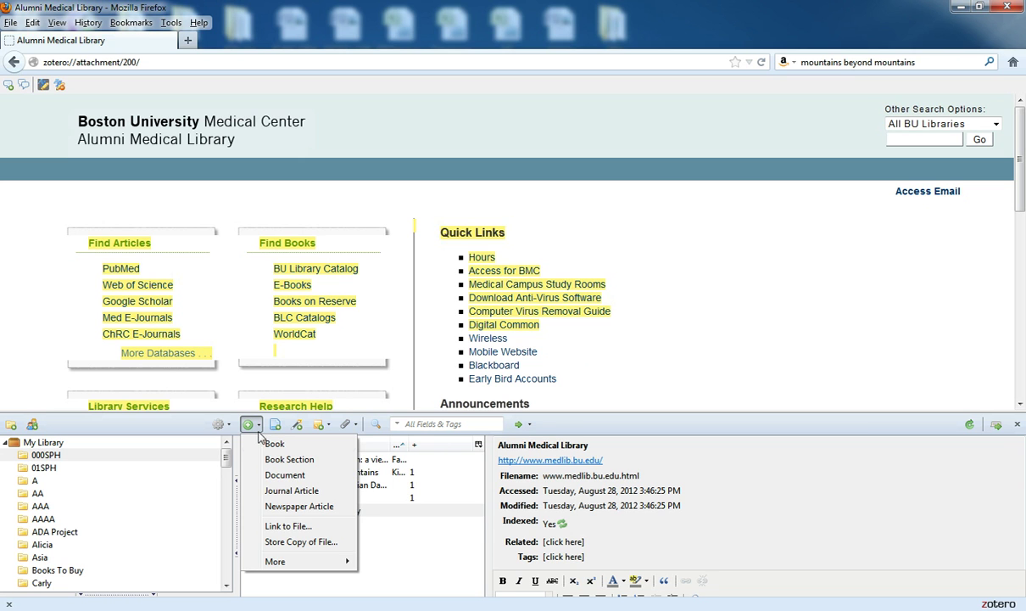
left_click(288, 474)
left_click(718, 501)
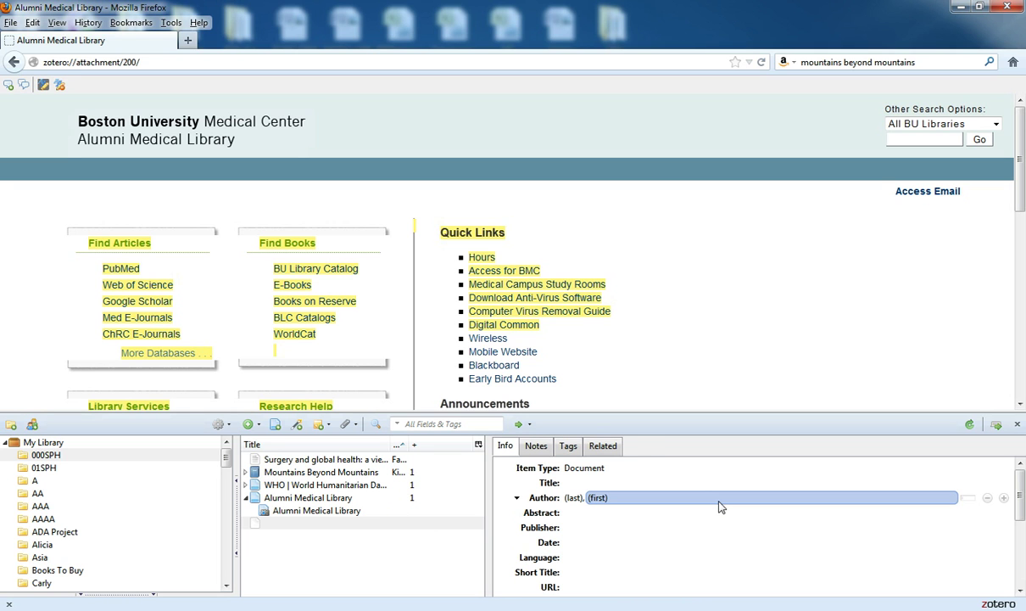
left_click(735, 335)
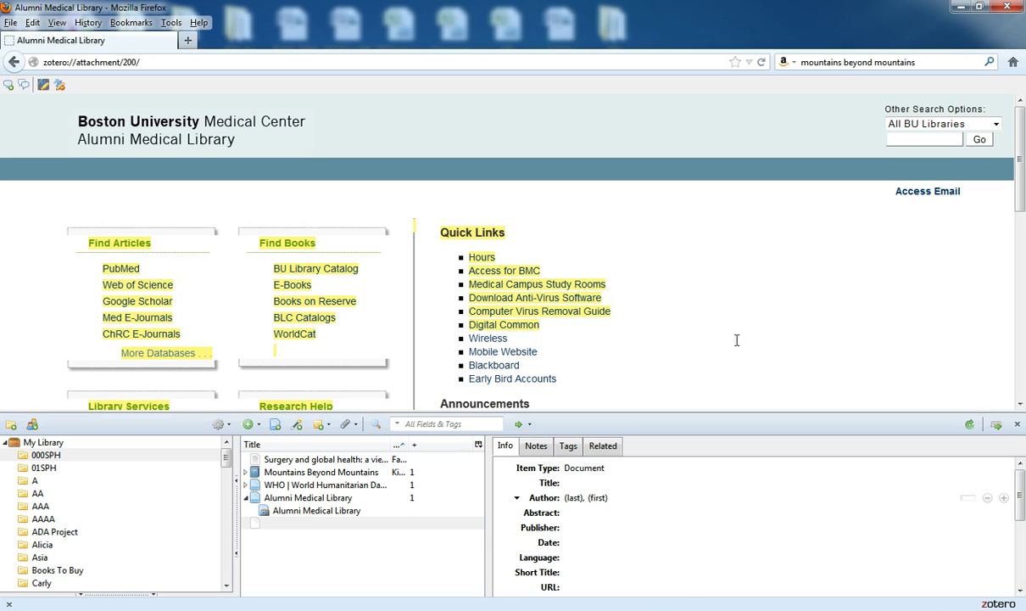
- Hide the Zotero pane, close Firefox and relaunch it from the desktop
left_click(1017, 424)
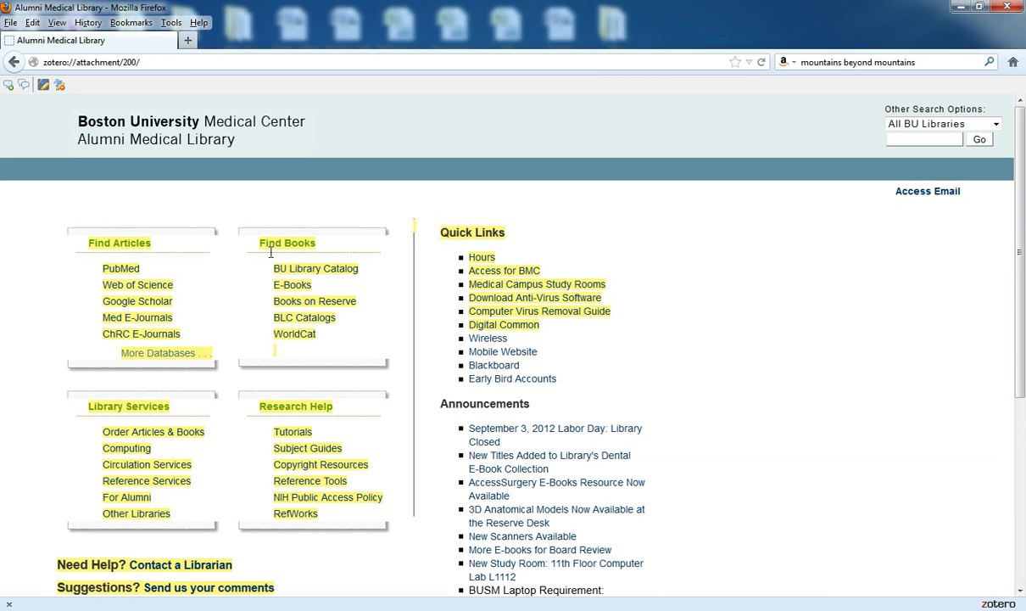
mouse_move(161, 173)
left_click(1016, 8)
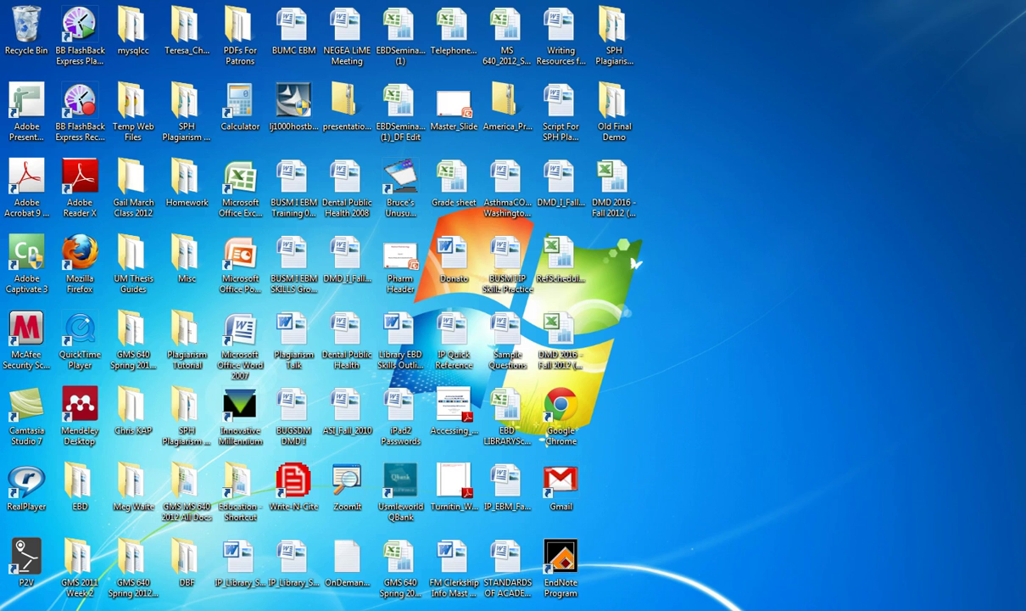
double_click(543, 437)
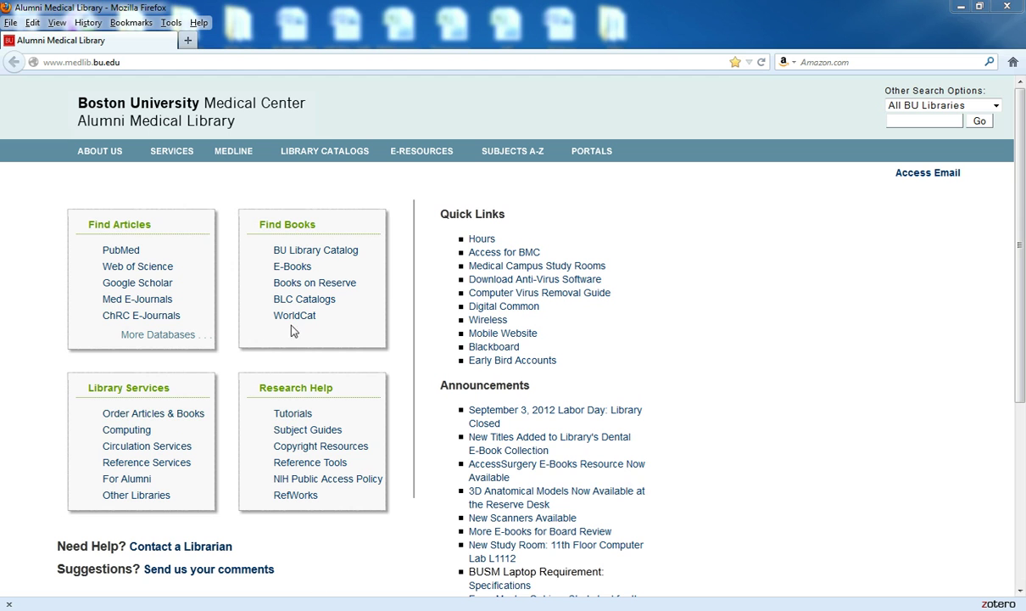
- Go to the E-RESOURCES Tutorials page, scroll to Citation Management, and reopen the Zotero pane
mouse_move(419, 161)
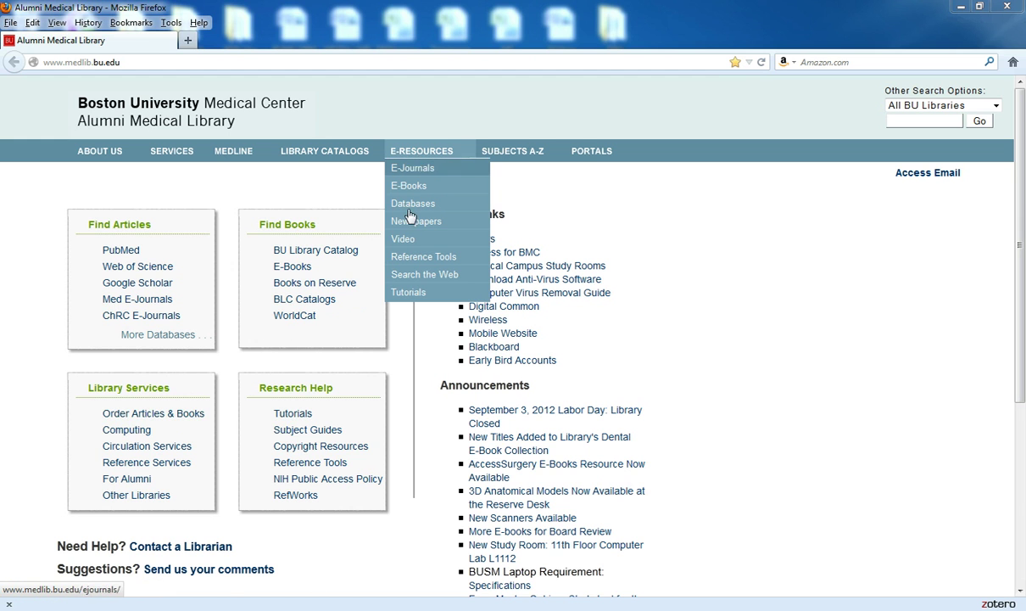
left_click(410, 293)
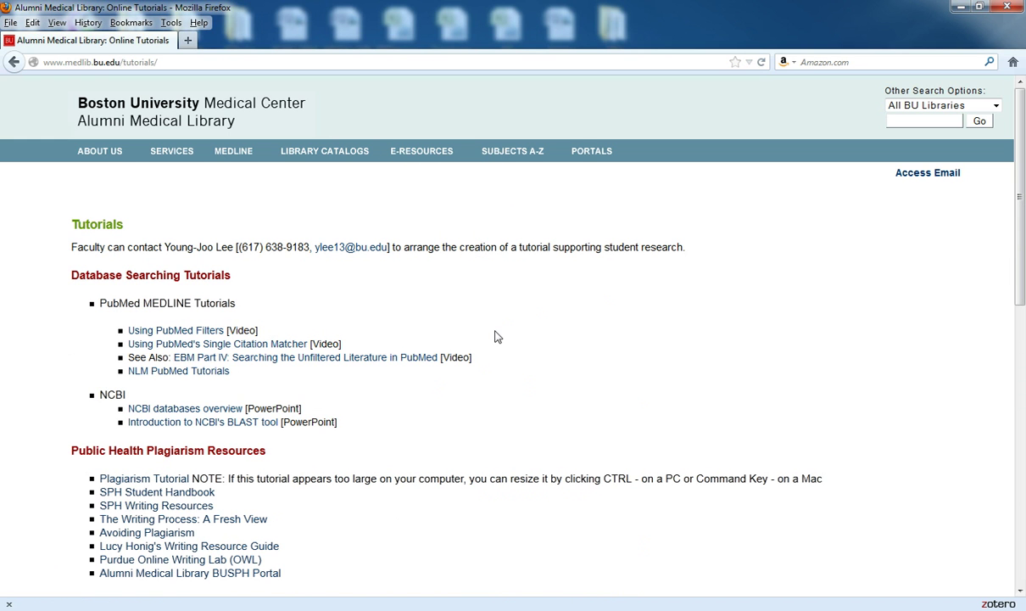
scroll(496, 337, "down", 7)
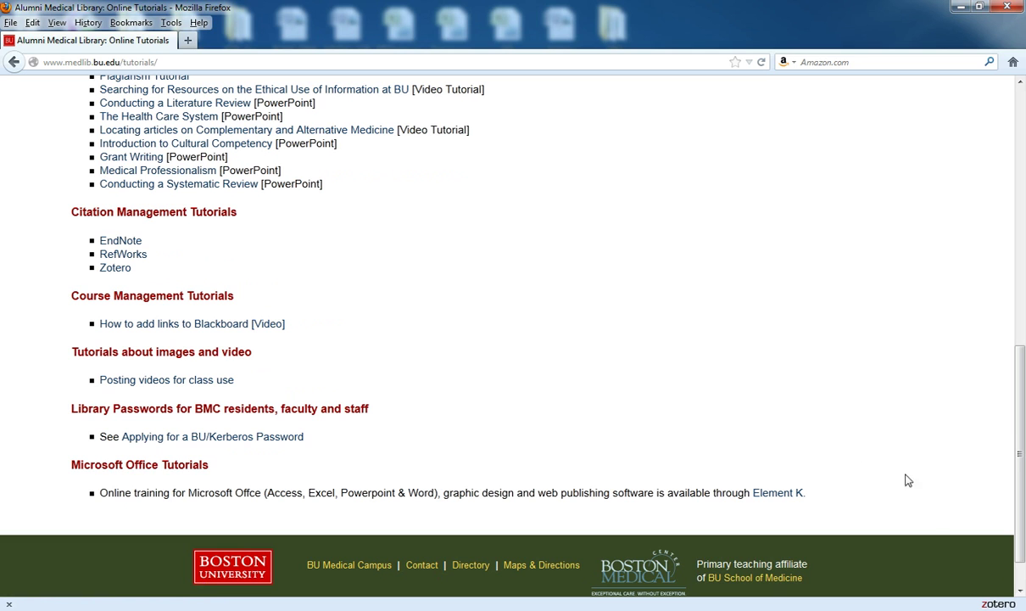
left_click(990, 603)
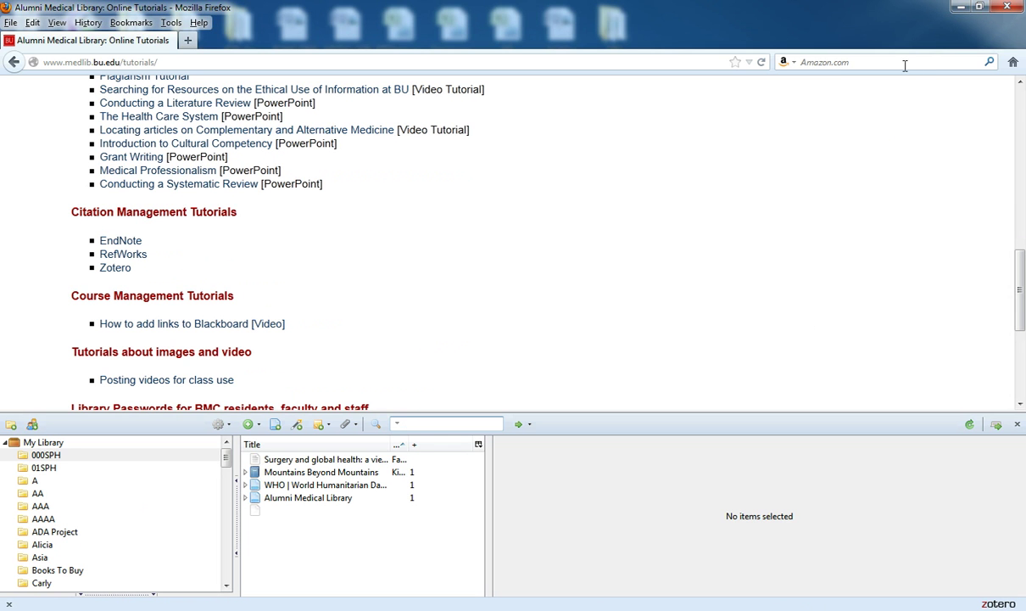
- Launch Word 2007, type 'Here is my first sentence.' in a new document, and show the Add-Ins tab
left_click(956, 11)
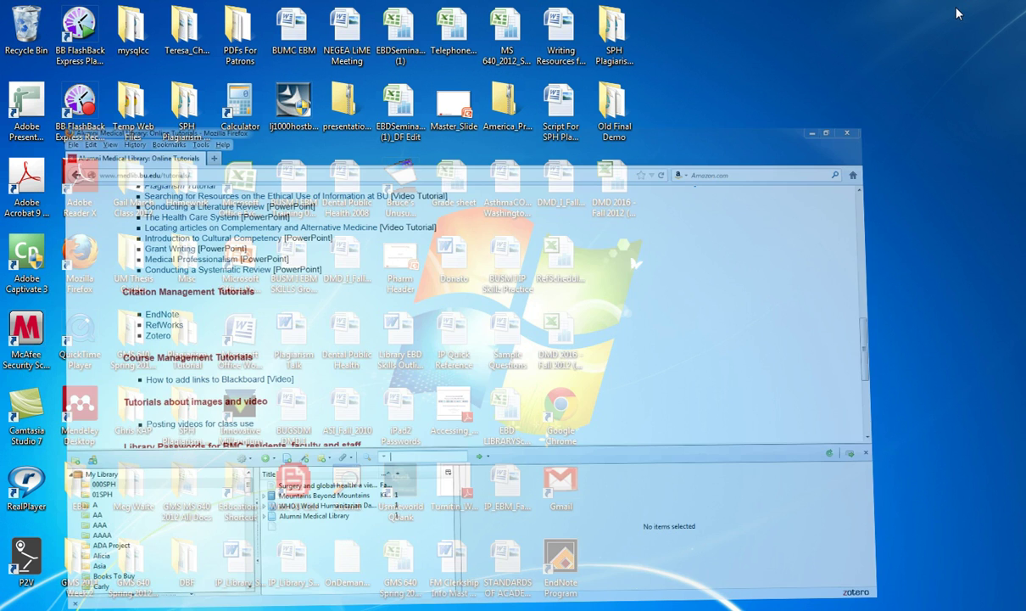
double_click(241, 335)
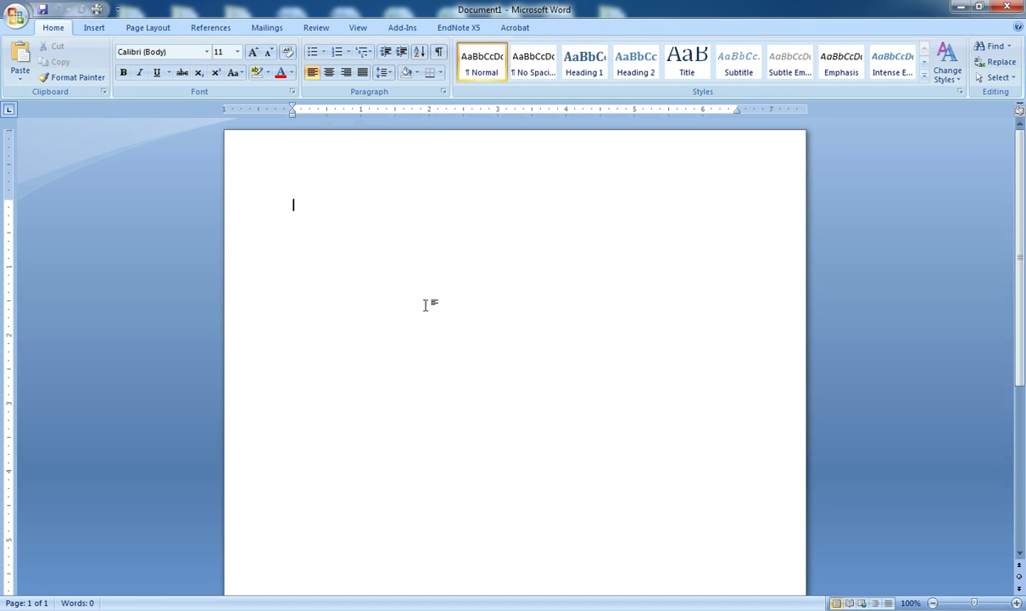
type("Here is my first sen")
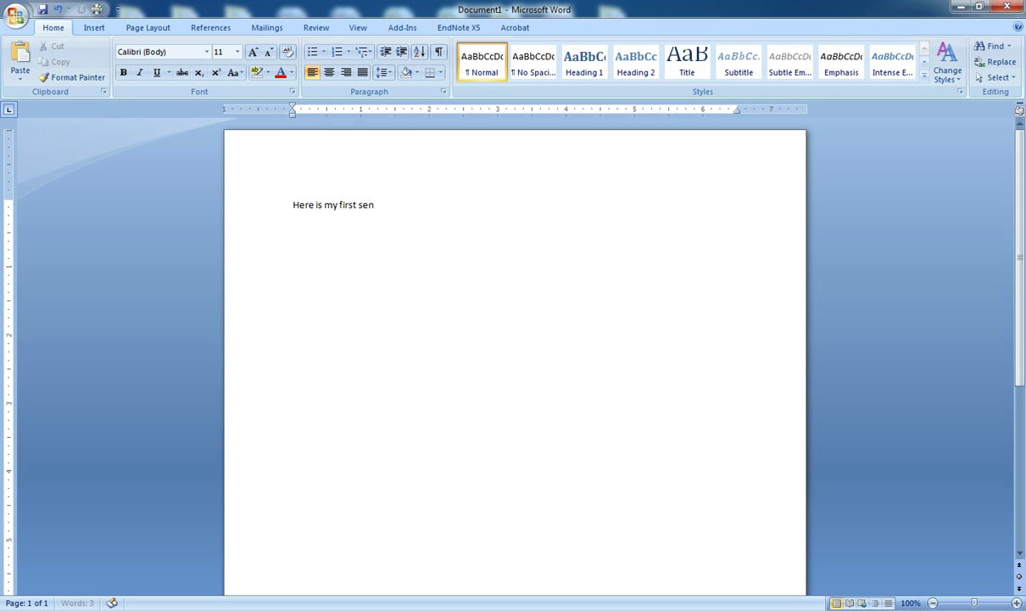
type("tence.")
left_click(404, 28)
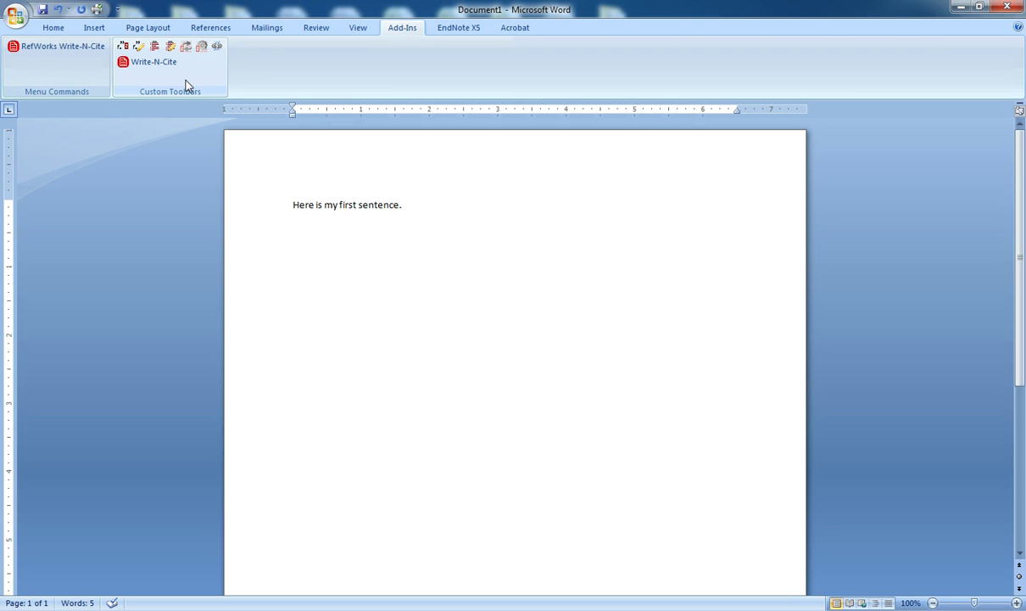
- Confirm Zotero document preferences, then insert a (Kidder, 2003) citation for Mountains Beyond Mountains via Classic View
left_click(122, 46)
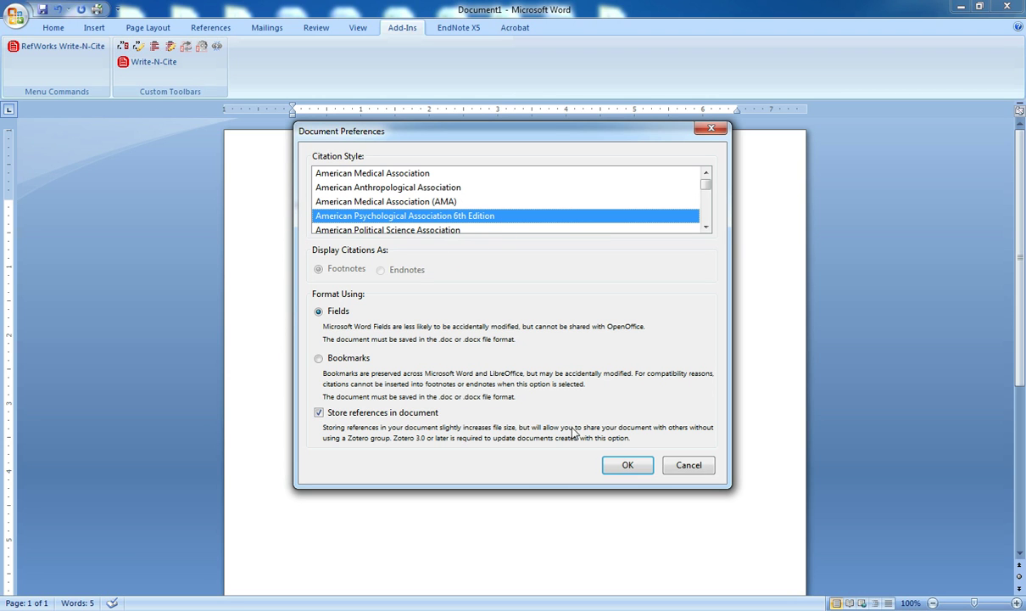
left_click(625, 465)
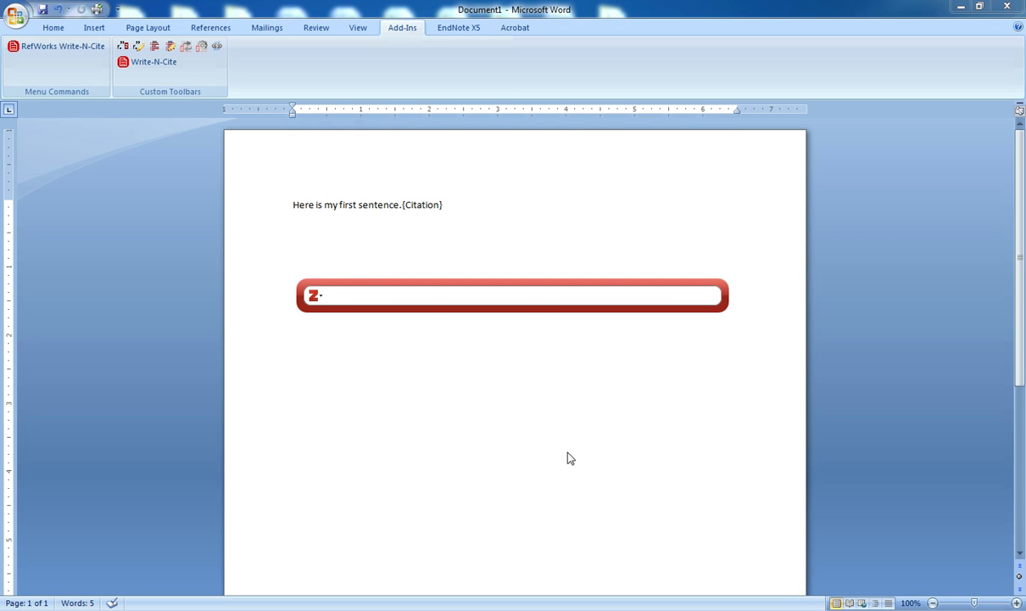
left_click(320, 299)
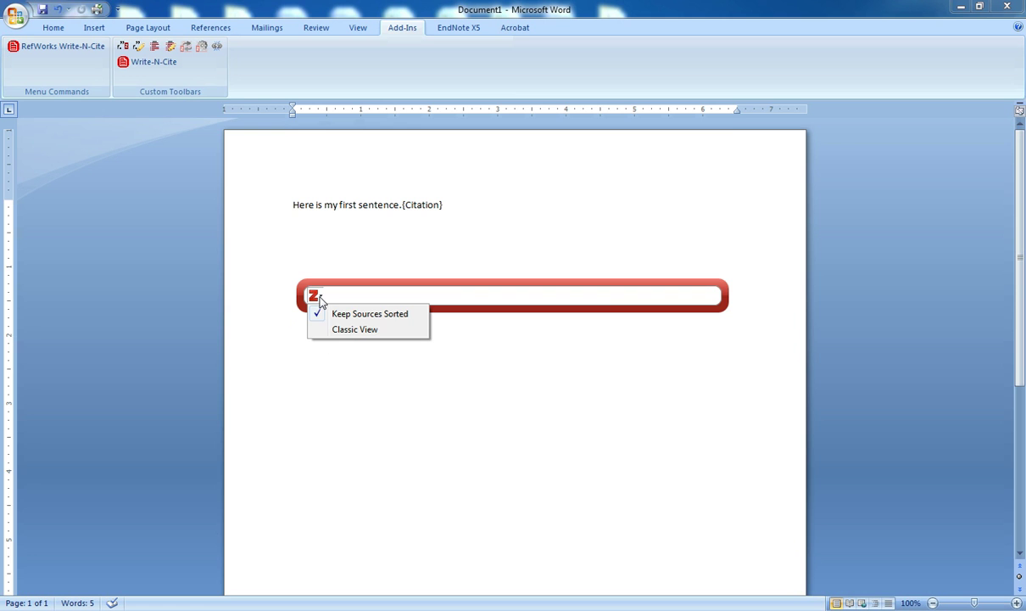
left_click(347, 330)
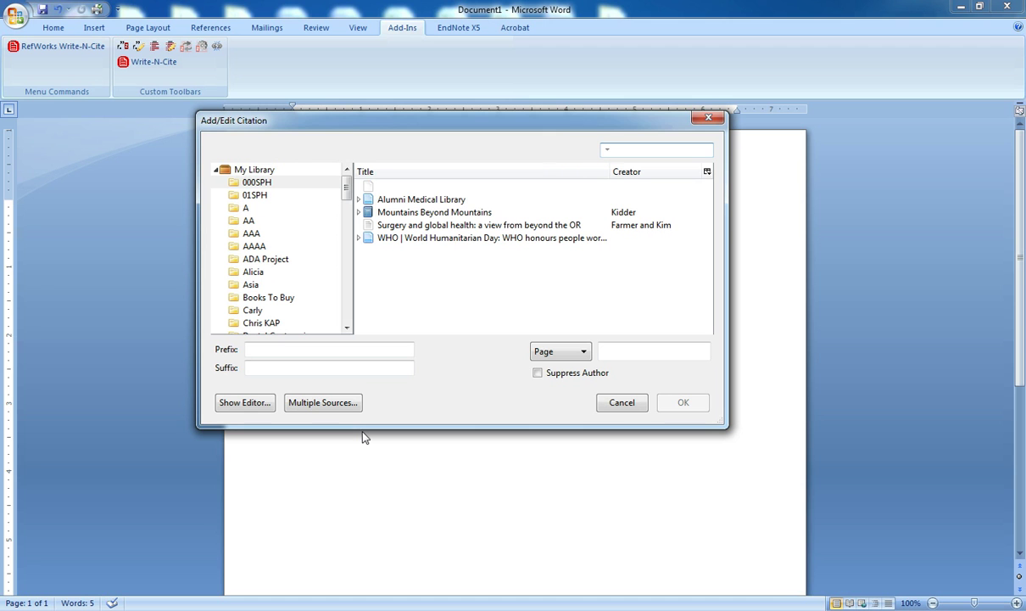
left_click(404, 215)
left_click(679, 404)
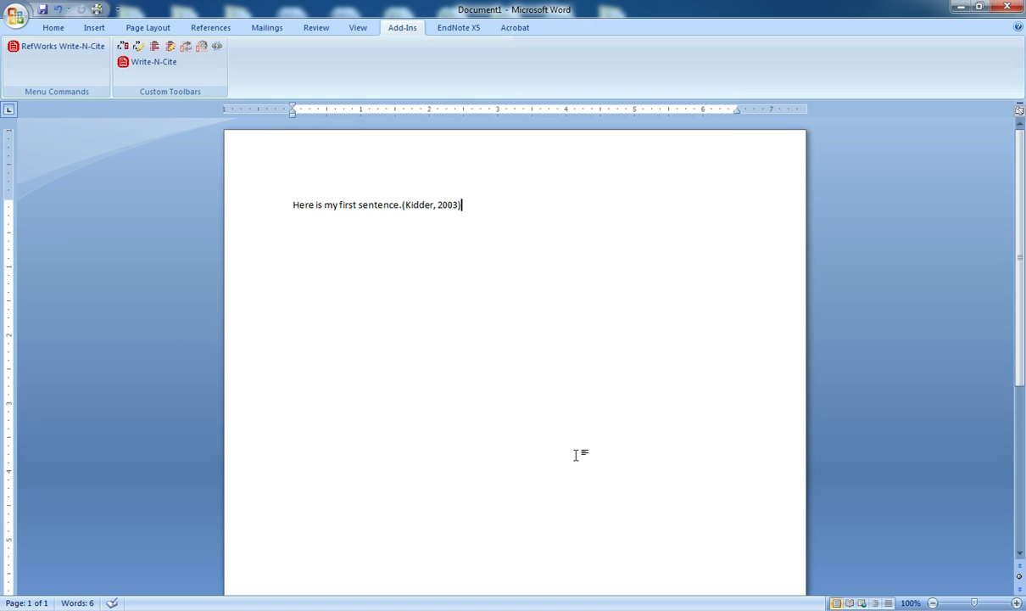
- Add a new line reading 'Here is a second sentence.' below the first sentence
key("Return")
key("Return")
type("Here is a ")
type("second")
key("BackSpace")
key("BackSpace")
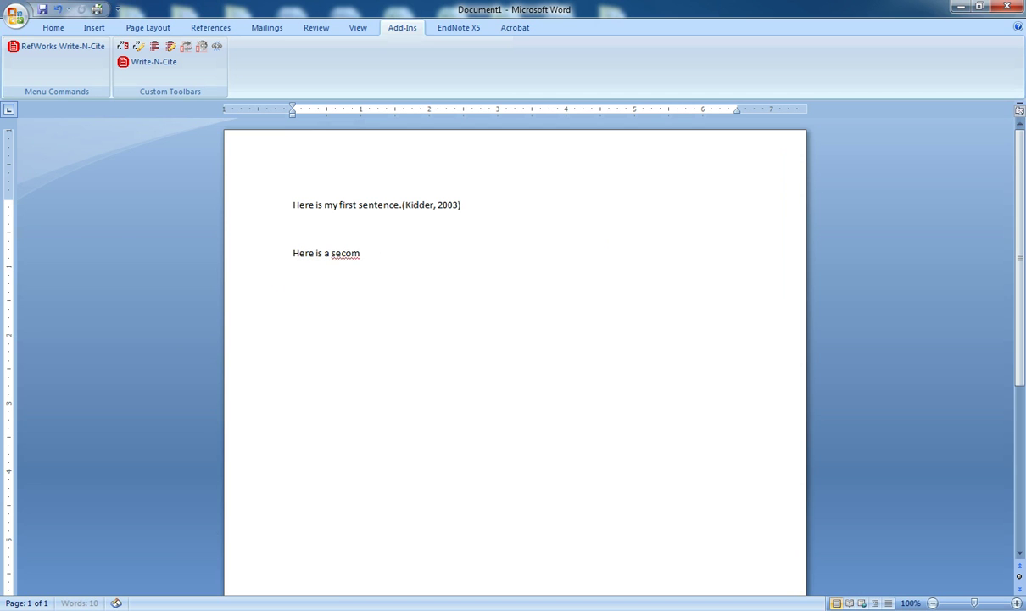
type("nd sentence.")
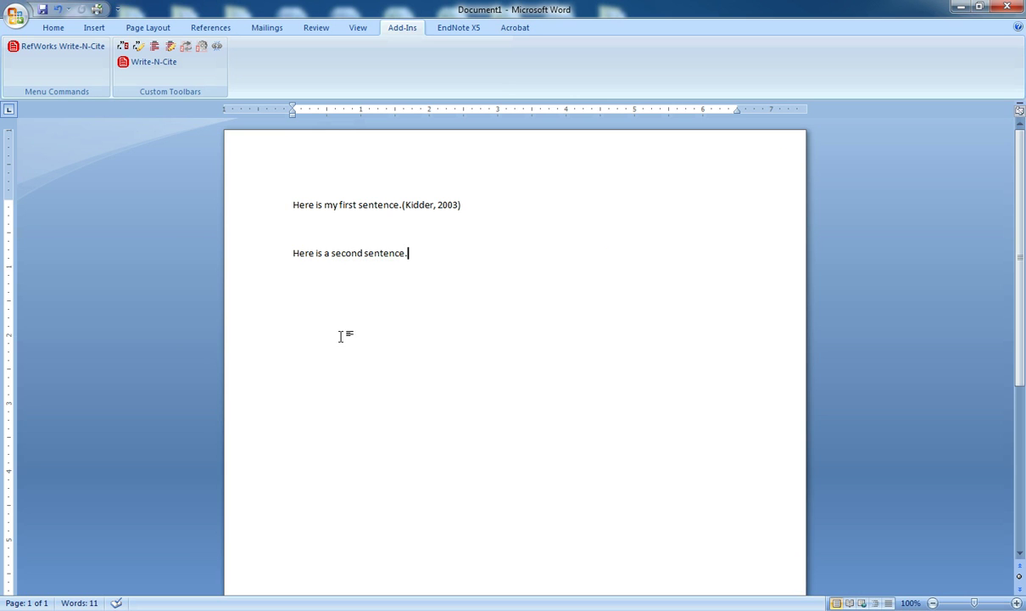
- Start a Zotero citation for it and switch to the Classic View citation picker
left_click(122, 62)
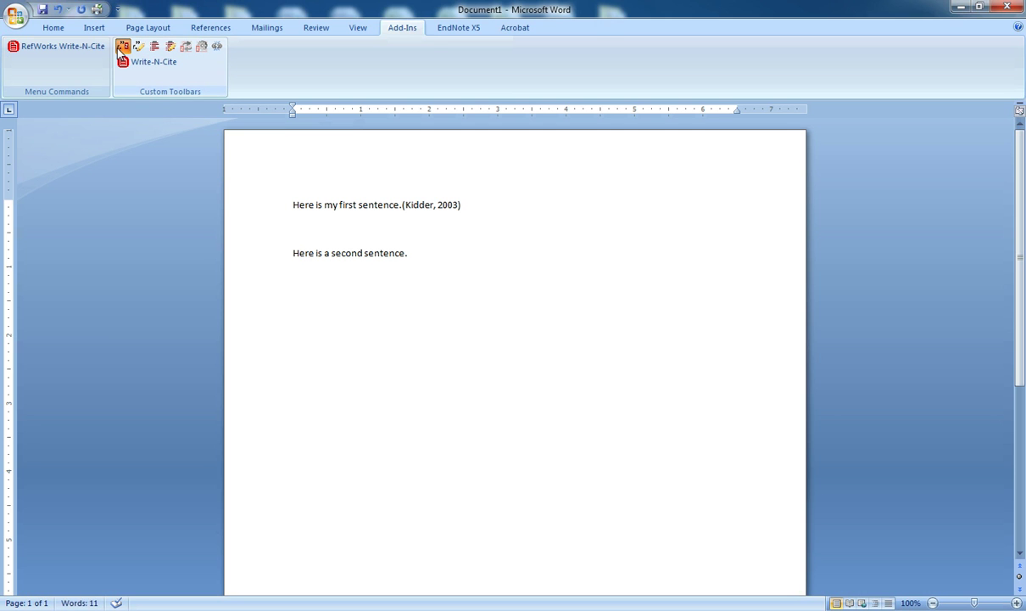
left_click(323, 297)
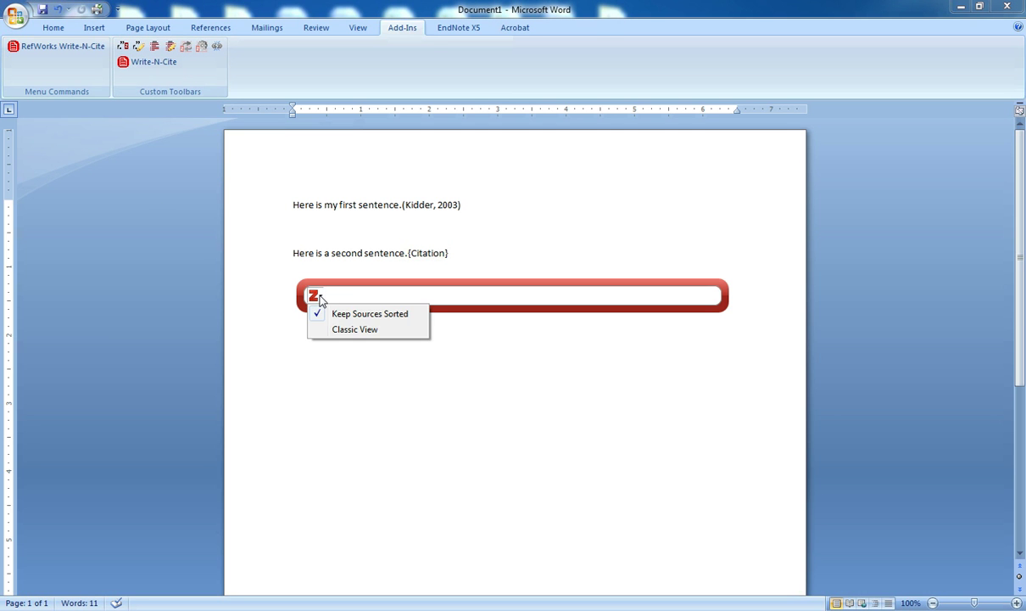
left_click(341, 329)
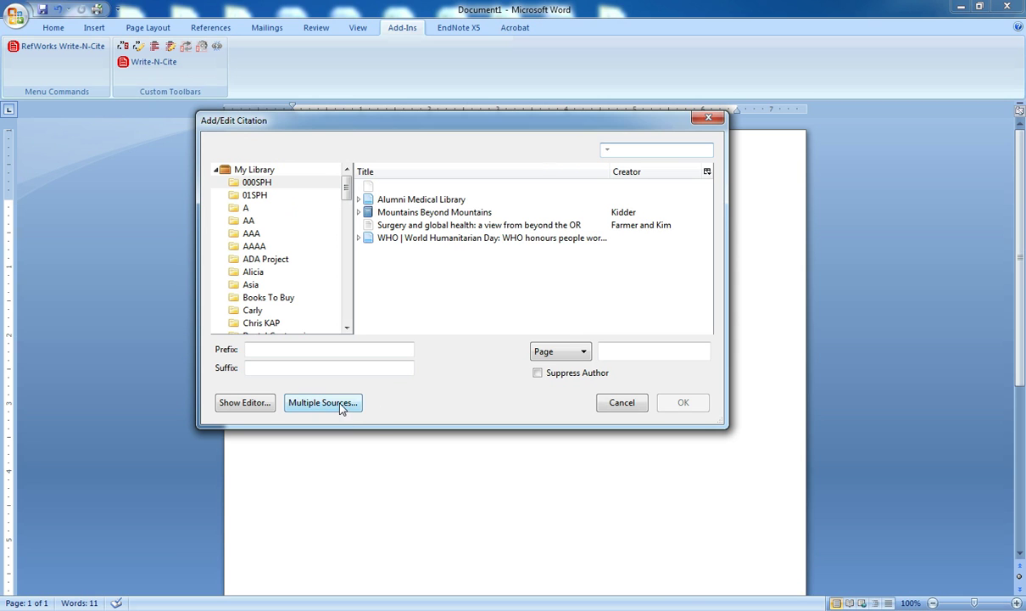
- Insert a combined citation of 'Surgery and global health' and the ADA Project Thombs et al. reference, with Thombs first
left_click(341, 406)
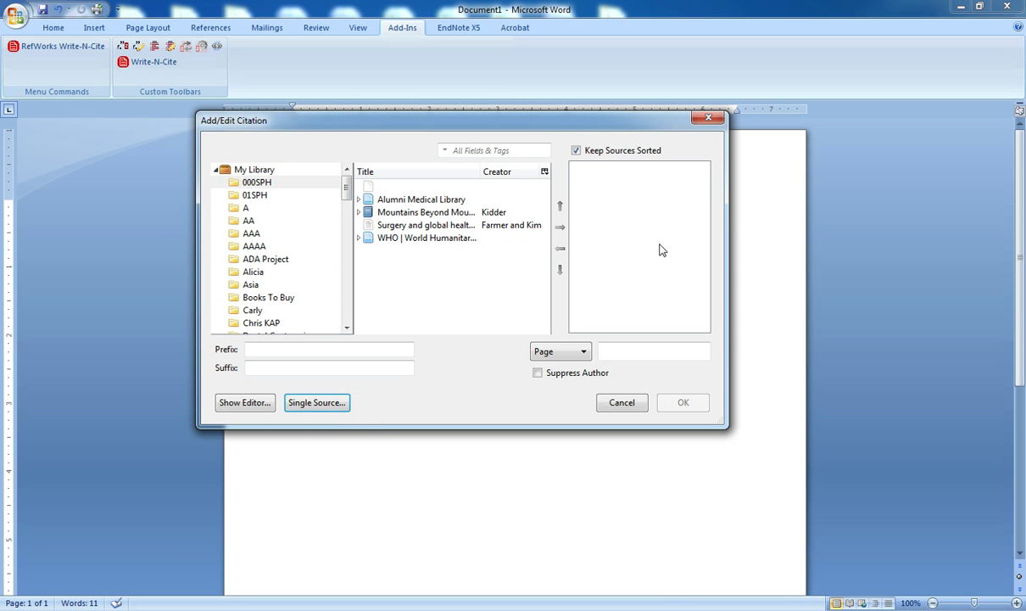
left_click(462, 225)
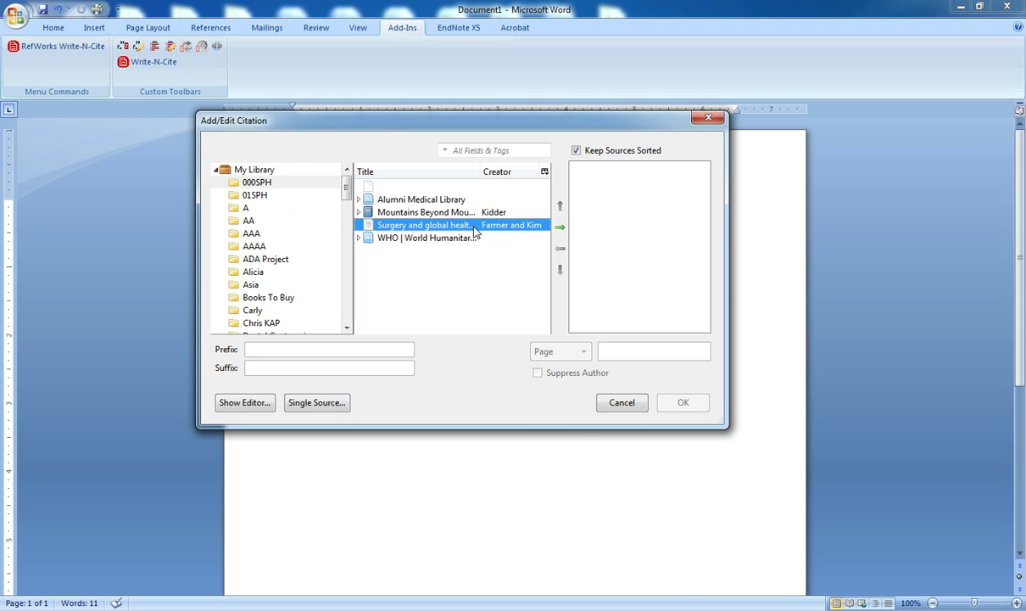
left_click(560, 227)
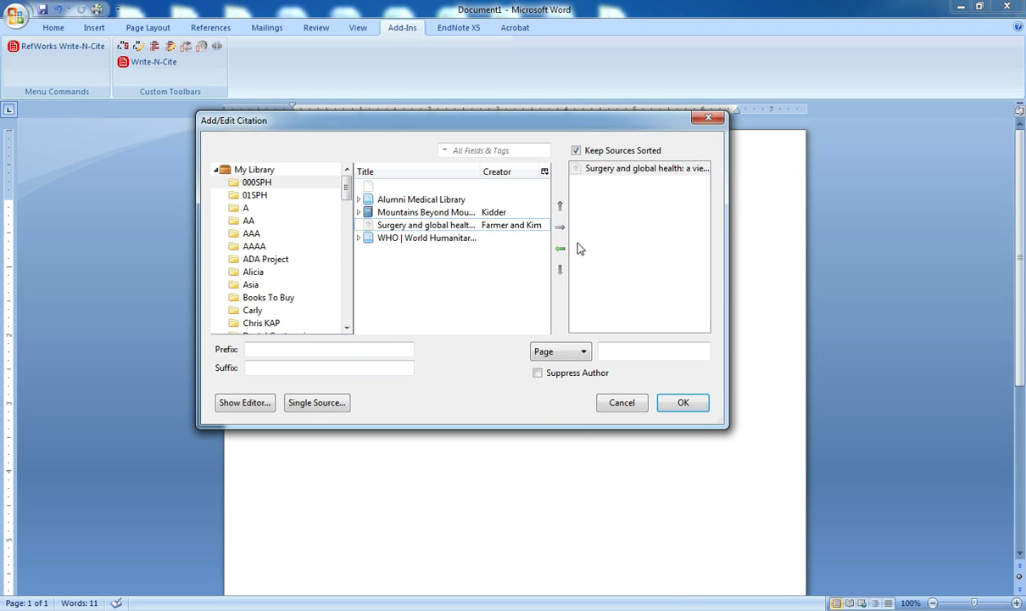
left_click(434, 239)
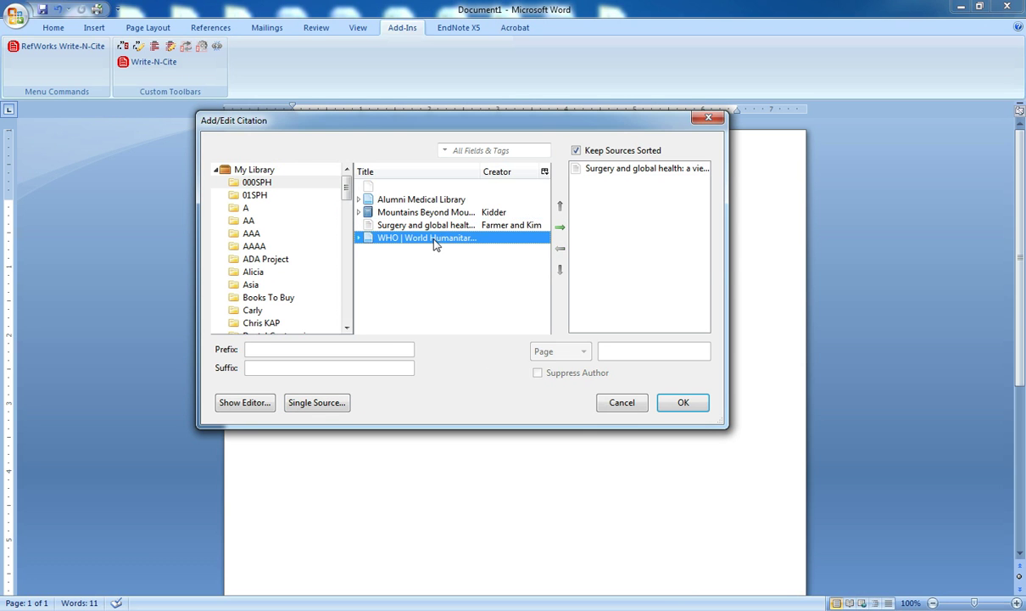
left_click(561, 228)
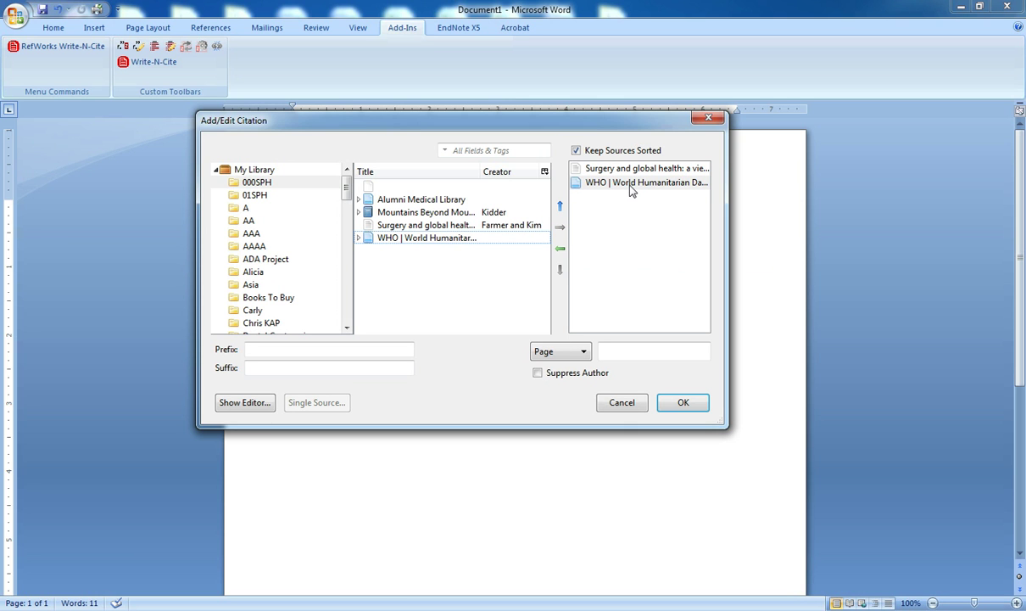
left_click(561, 251)
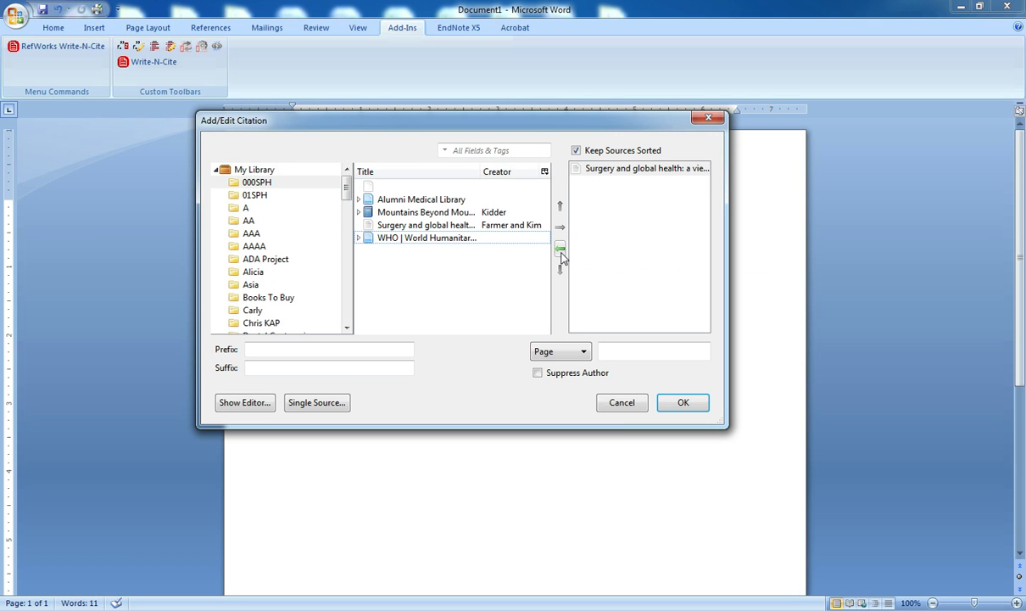
left_click(279, 266)
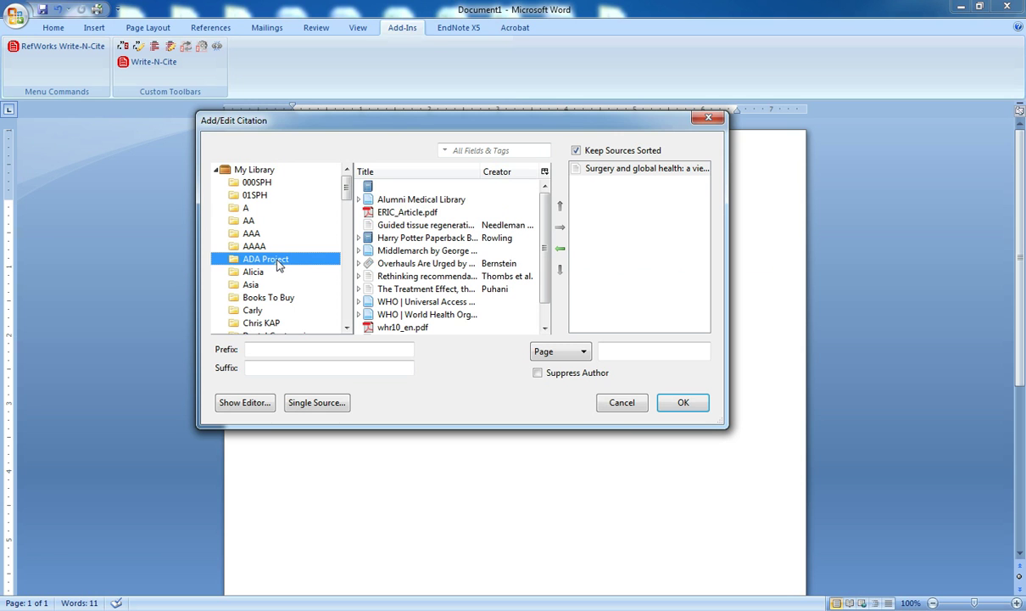
left_click(386, 274)
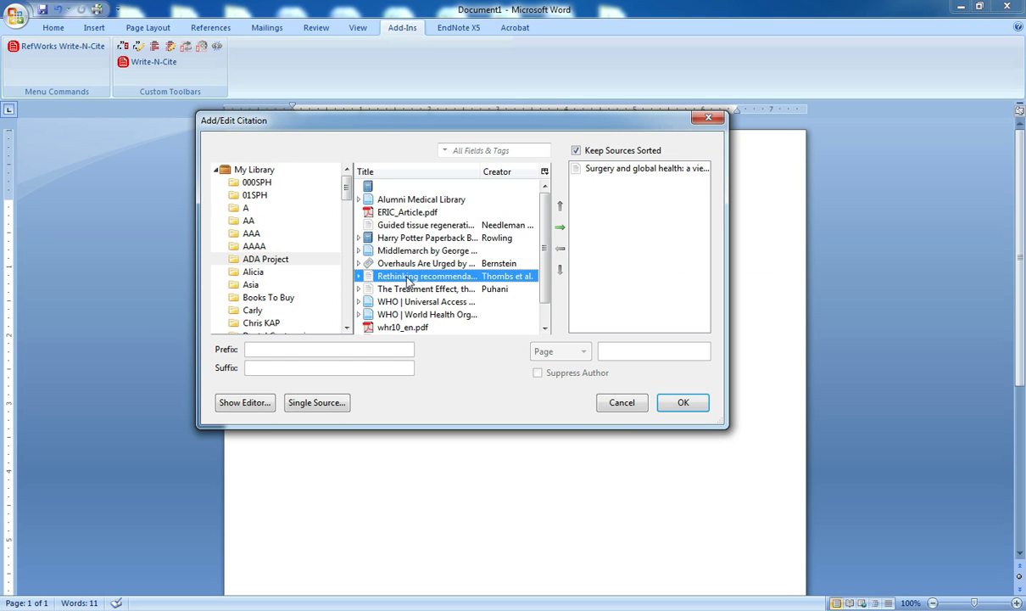
left_click(560, 228)
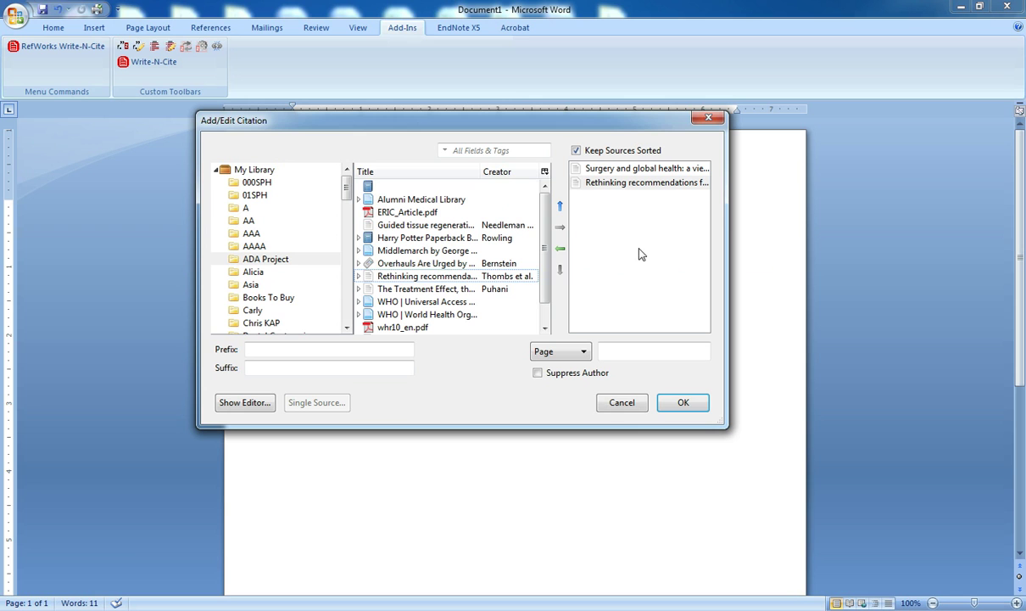
left_click(560, 209)
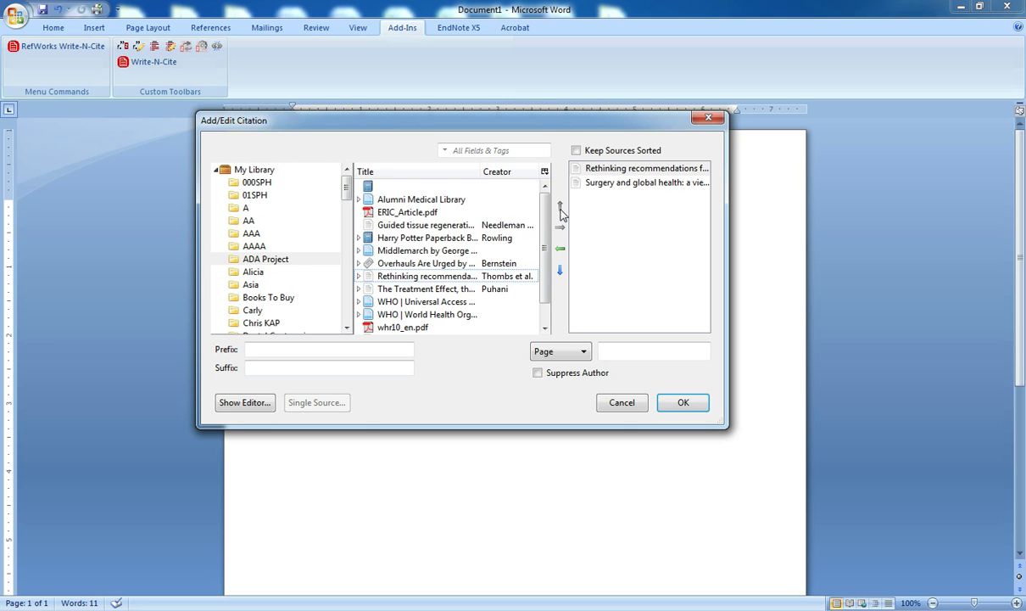
left_click(686, 404)
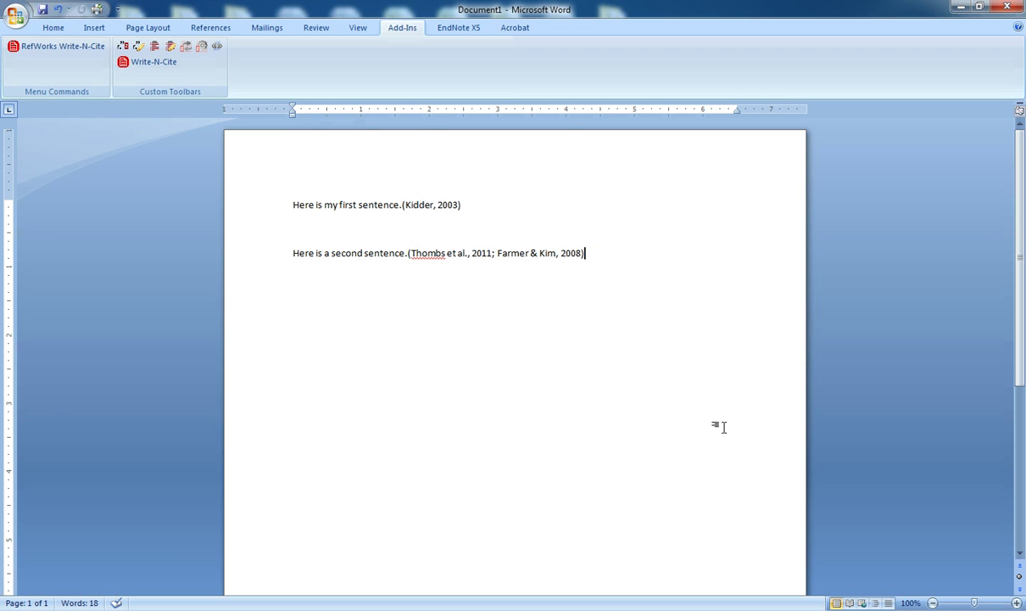
- On a new line, insert a Zotero bibliography listing Farmer & Kim, Kidder and Thombs et al
key("Return")
key("Return")
left_click(154, 47)
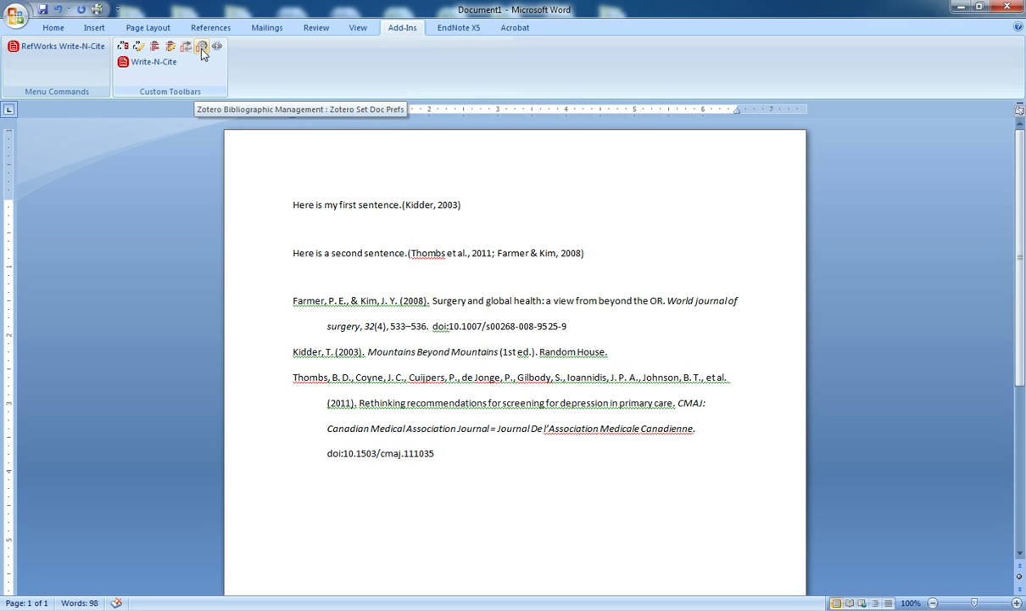
- Set the document's Zotero citation style to American Medical Association
left_click(201, 48)
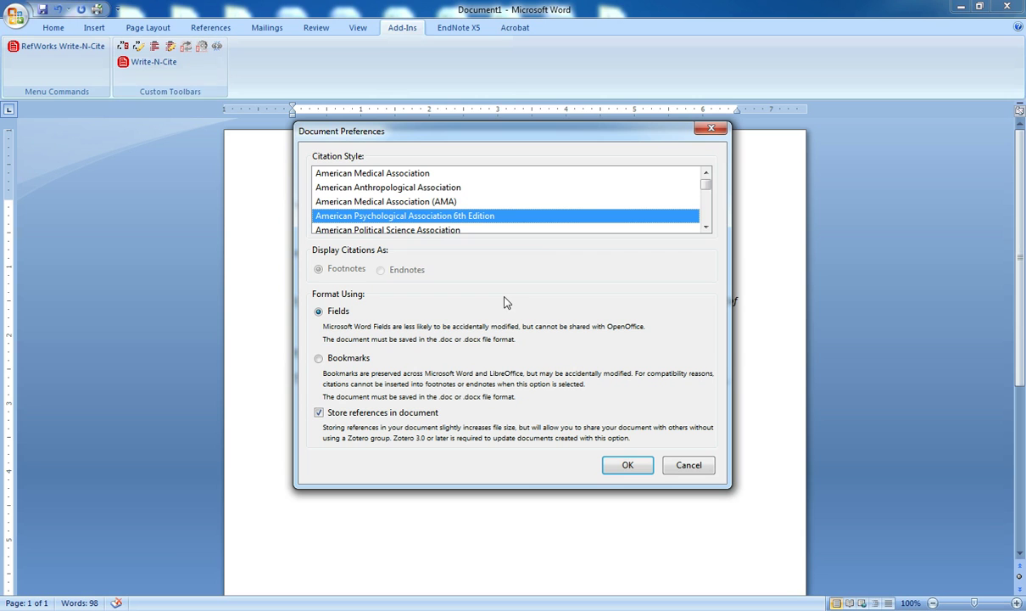
left_click(429, 174)
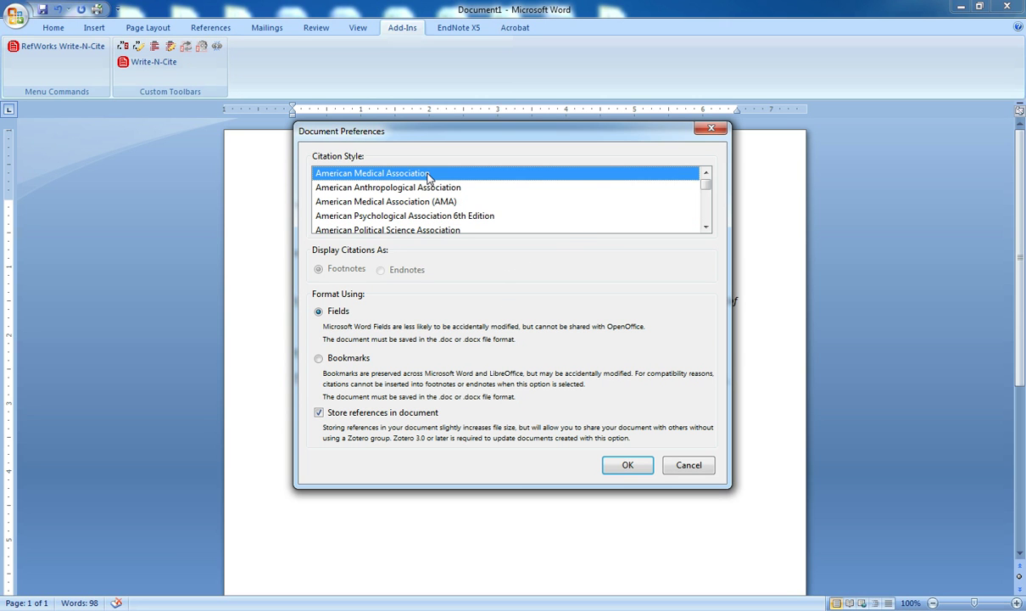
left_click(625, 465)
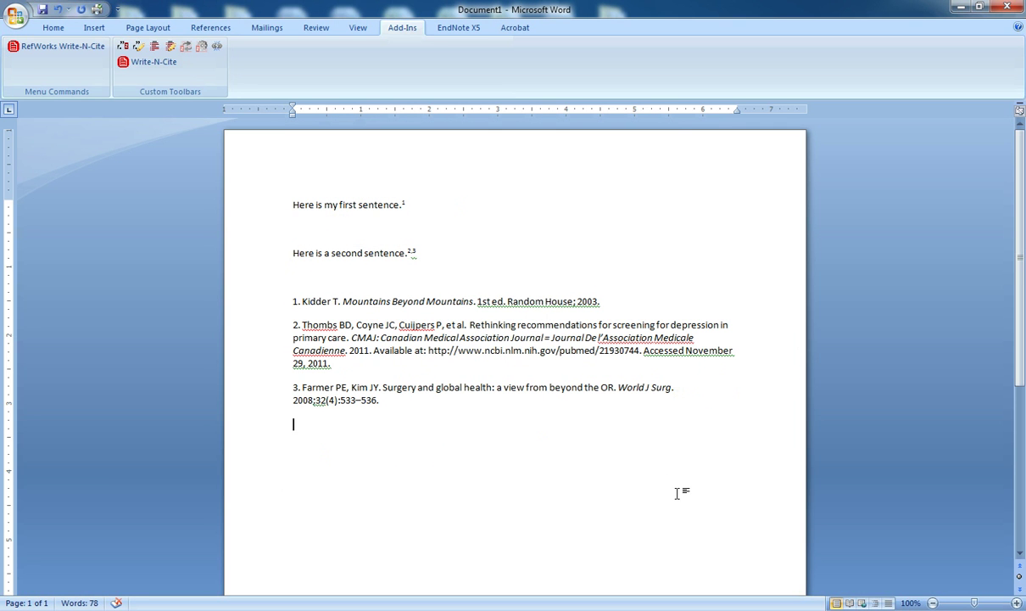